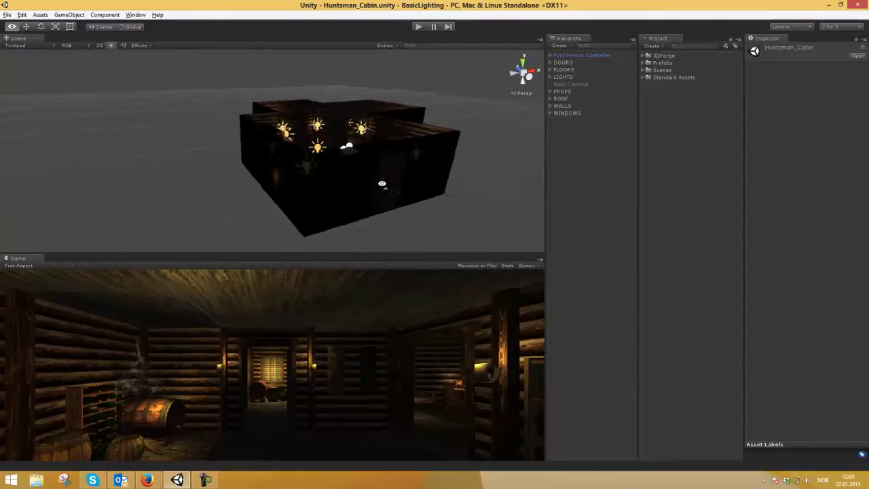
# Examine the Huntsman_Cabin scene from outside and above, including the layout of its rooms and light sources
pyautogui.press('d')
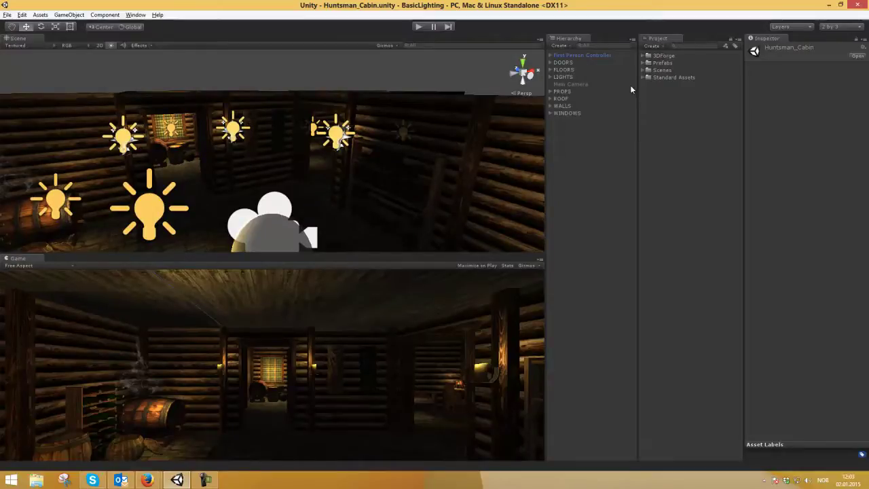
pyautogui.moveTo(393, 150); pyautogui.dragTo(369, 157, button='right')
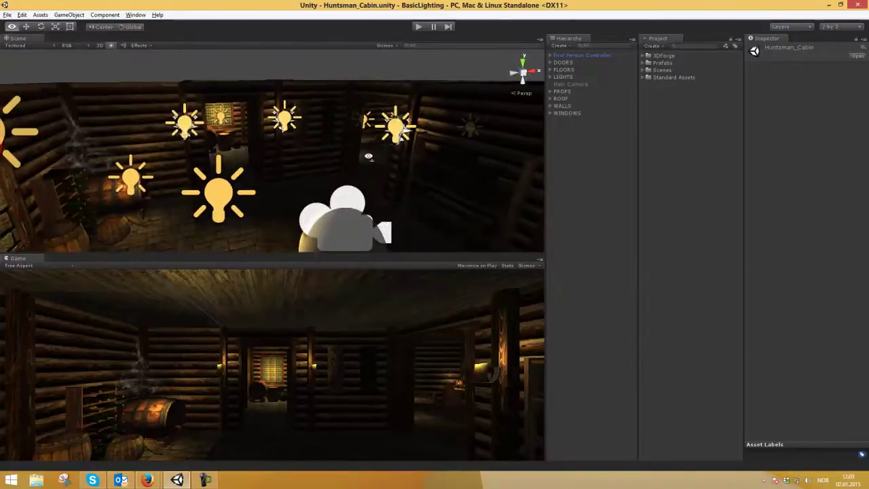
pyautogui.press('s')
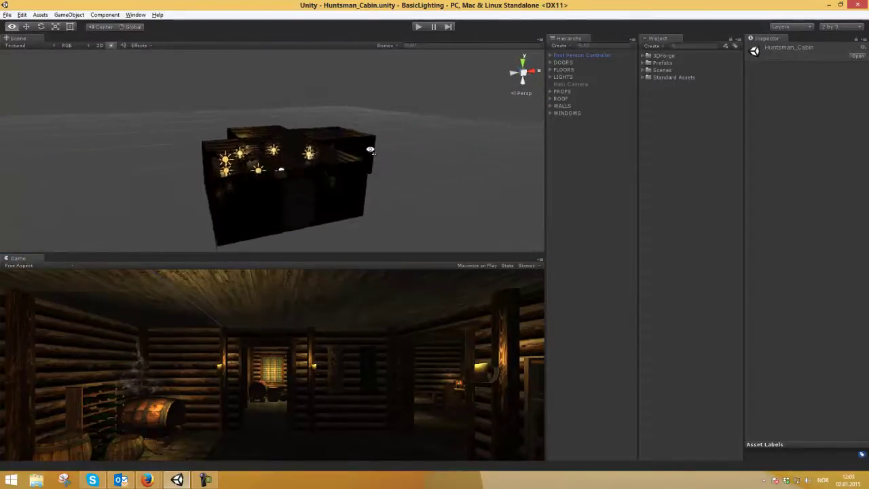
pyautogui.press('w')
pyautogui.press('s')
pyautogui.press('w')
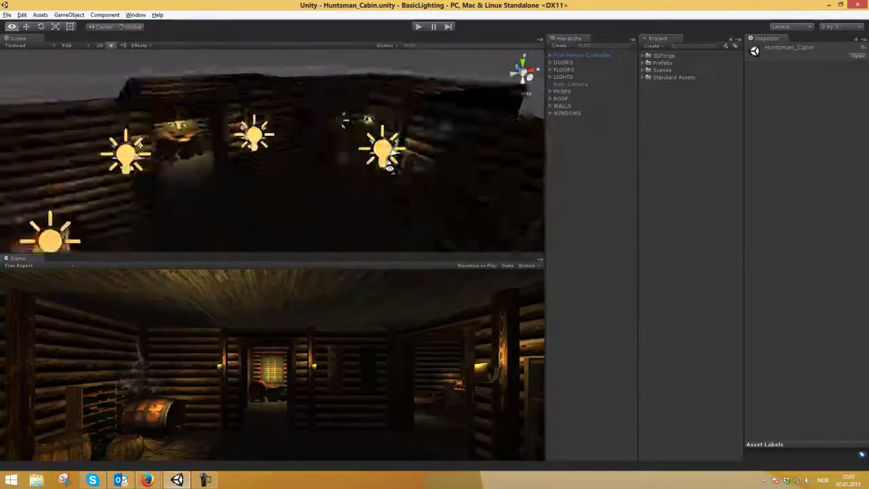
pyautogui.press('s')
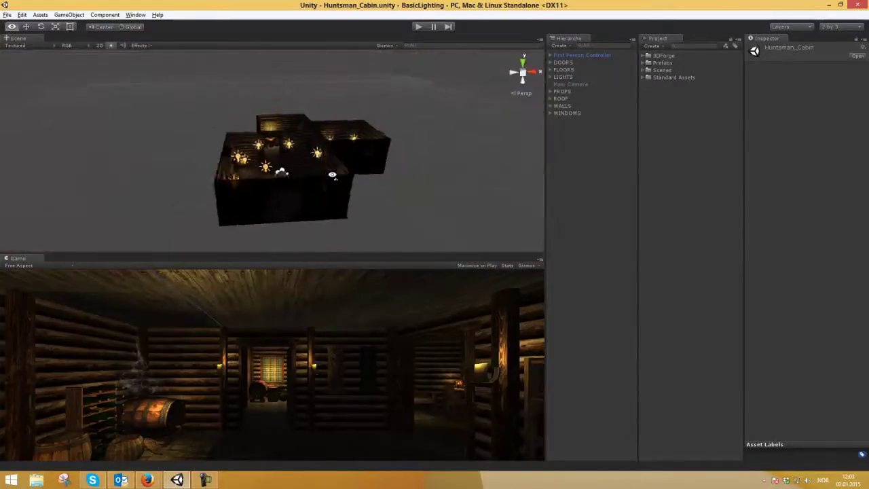
pyautogui.press('w')
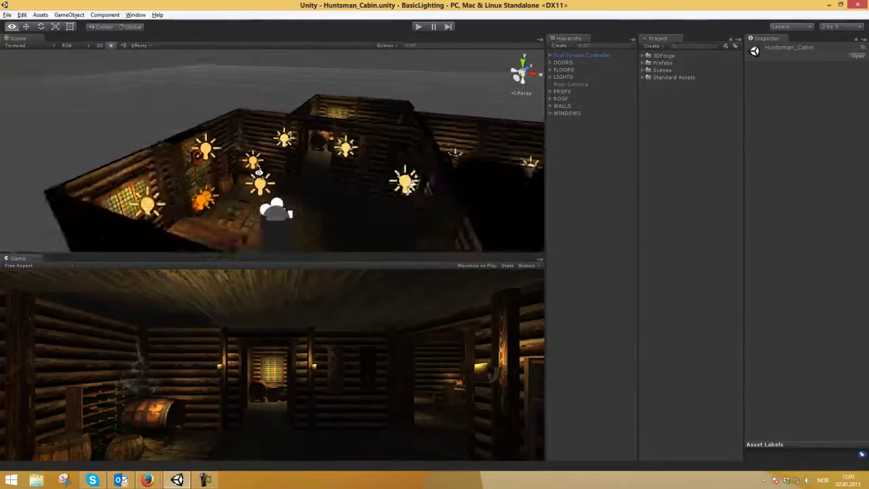
# Examine the lighting inside the cabin around the windows, fireplace, barrels, table and neighbouring rooms
pyautogui.press('w')
pyautogui.moveTo(223, 178); pyautogui.dragTo(323, 151, button='right')
pyautogui.moveTo(402, 156); pyautogui.dragTo(157, 129, button='right')
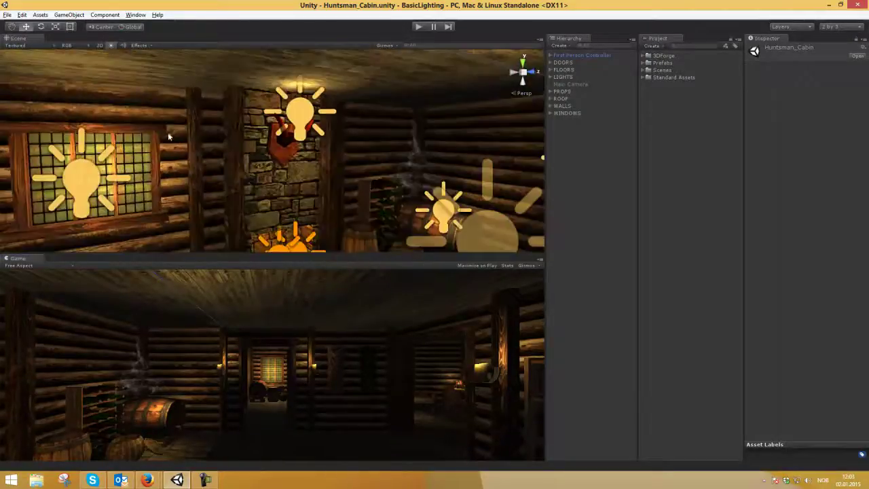
pyautogui.moveTo(324, 152); pyautogui.dragTo(215, 262, button='right')
pyautogui.scroll(-6, 345, 189)
pyautogui.scroll(8, 345, 190)
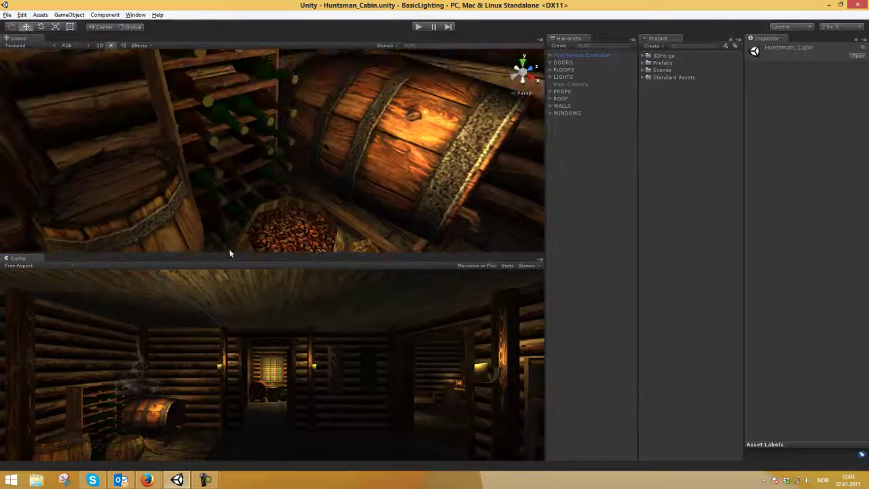
pyautogui.moveTo(325, 146); pyautogui.dragTo(110, 74, button='right')
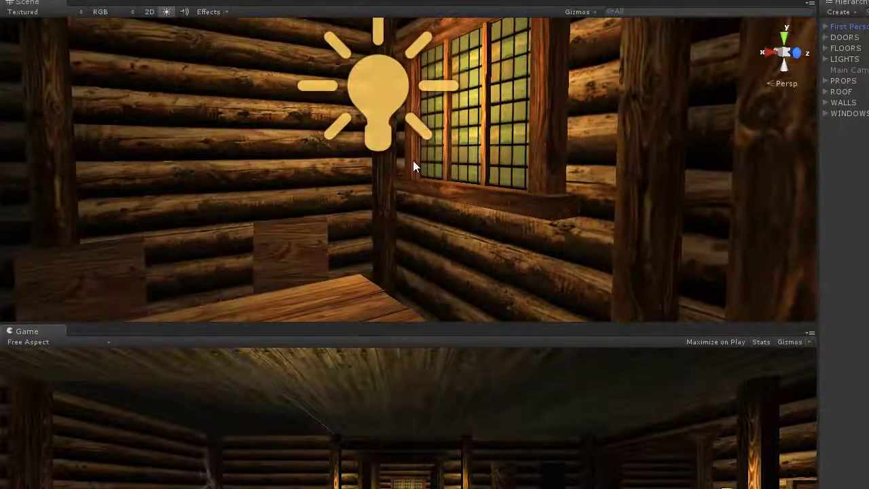
pyautogui.moveTo(413, 160); pyautogui.dragTo(155, 128, button='right')
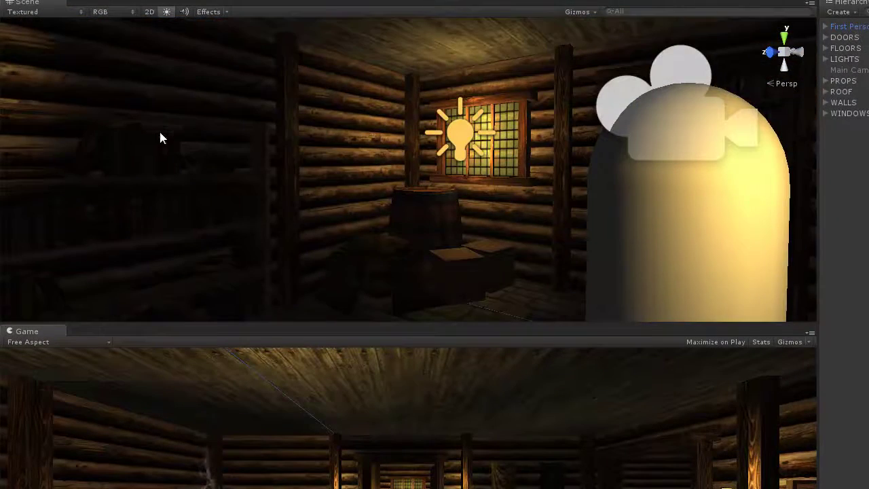
pyautogui.moveTo(404, 202); pyautogui.dragTo(213, 180, button='right')
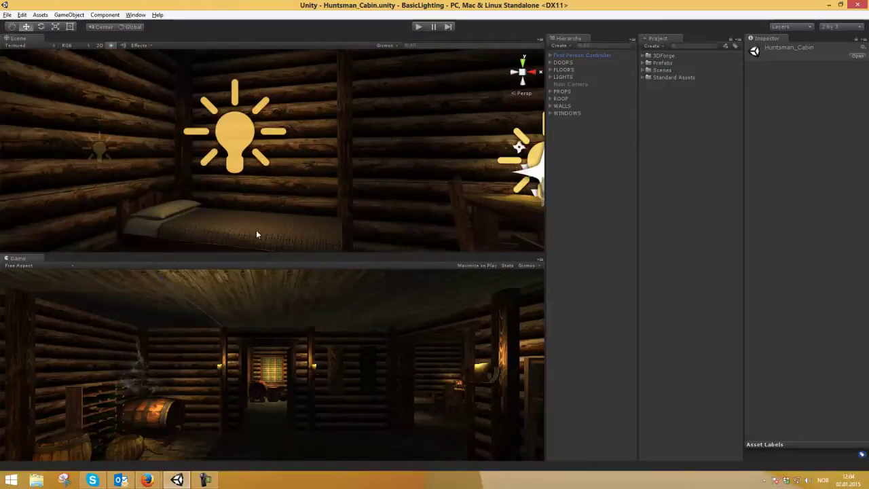
# Toggle the first point light in the LIGHTS group on and off to compare its effect on the room
pyautogui.click(229, 134)
pyautogui.click(194, 180)
pyautogui.moveTo(193, 180); pyautogui.dragTo(492, 193, button='right')
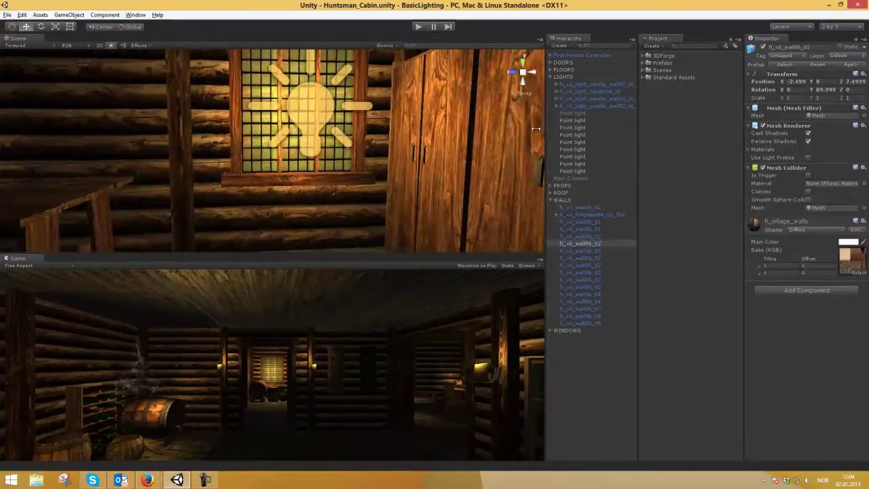
pyautogui.click(574, 113)
pyautogui.click(764, 47)
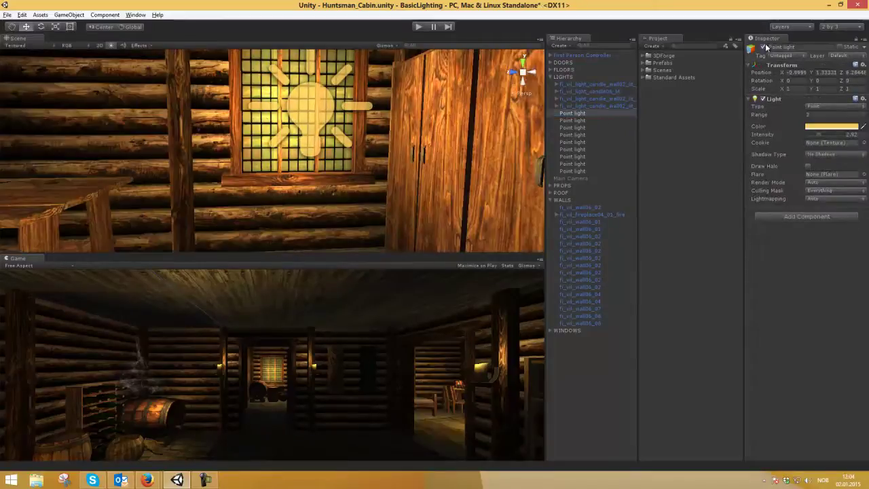
pyautogui.click(763, 47)
pyautogui.click(763, 47)
pyautogui.click(763, 47)
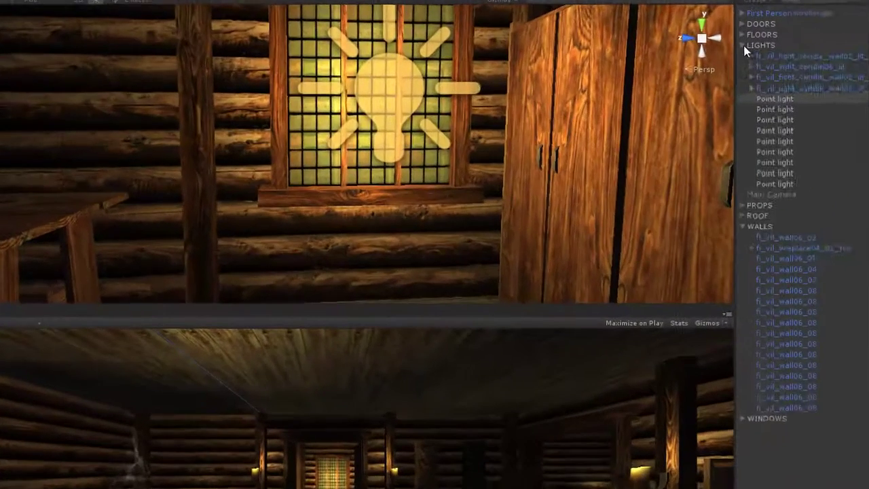
# Test-run the scene briefly, stop it, and set the Game view to maximize on play
pyautogui.click(550, 77)
pyautogui.moveTo(284, 154); pyautogui.dragTo(284, 154, button='right')
pyautogui.press('s')
pyautogui.moveTo(355, 159); pyautogui.dragTo(62, 162, button='right')
pyautogui.press('w')
pyautogui.click(224, 35)
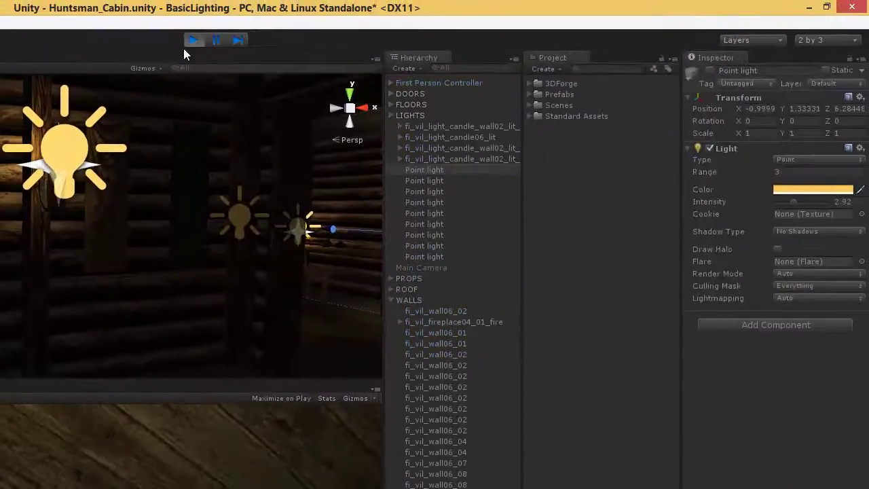
pyautogui.click(190, 42)
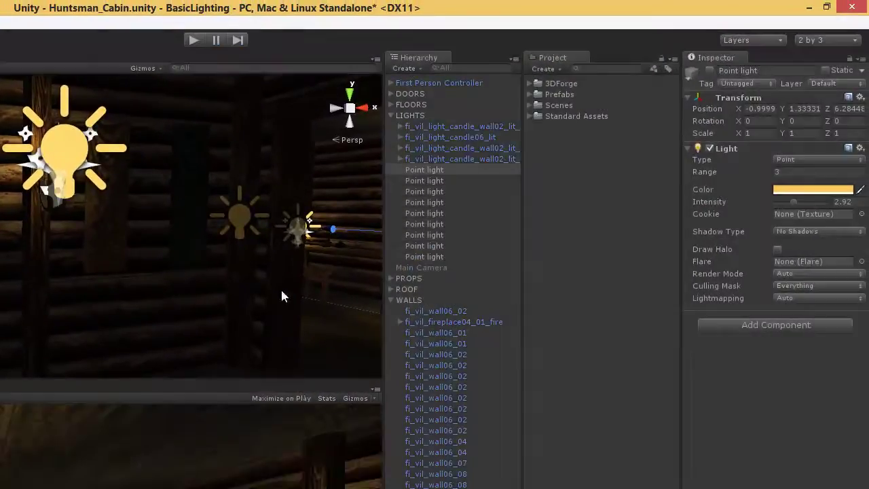
pyautogui.click(297, 399)
# Play the Huntsman_Cabin scene, walk through the rooms to examine the original lighting around the fireplace and candles, and stop playback
pyautogui.click(190, 41)
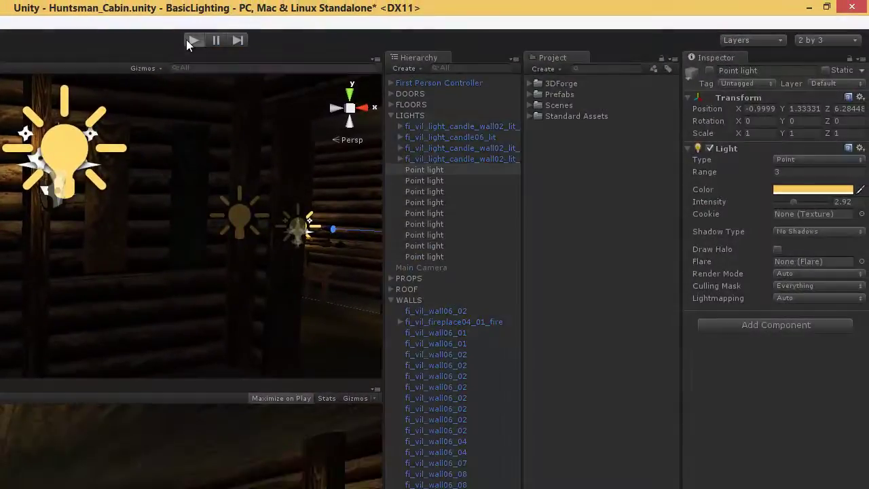
pyautogui.press('w')
pyautogui.press('w')
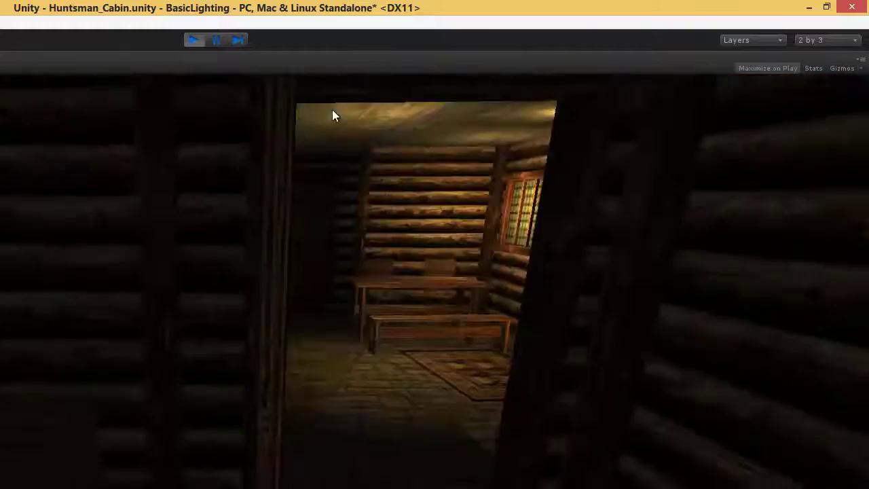
pyautogui.press('w')
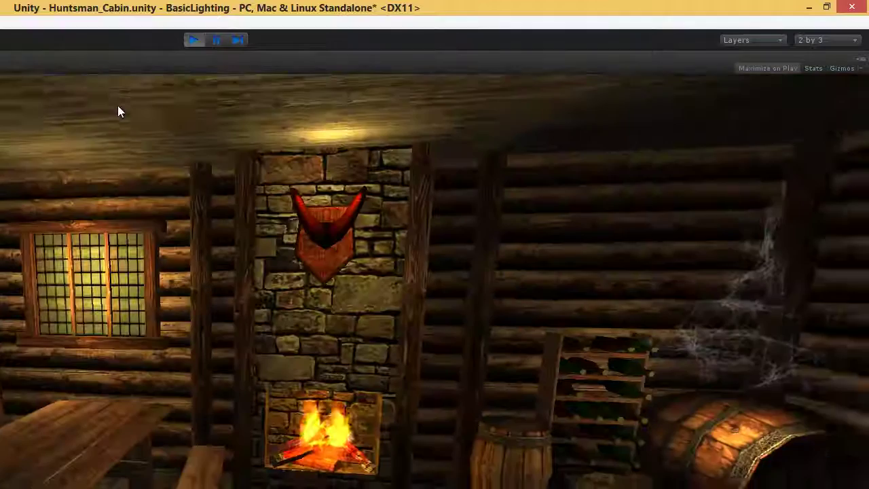
pyautogui.press('w')
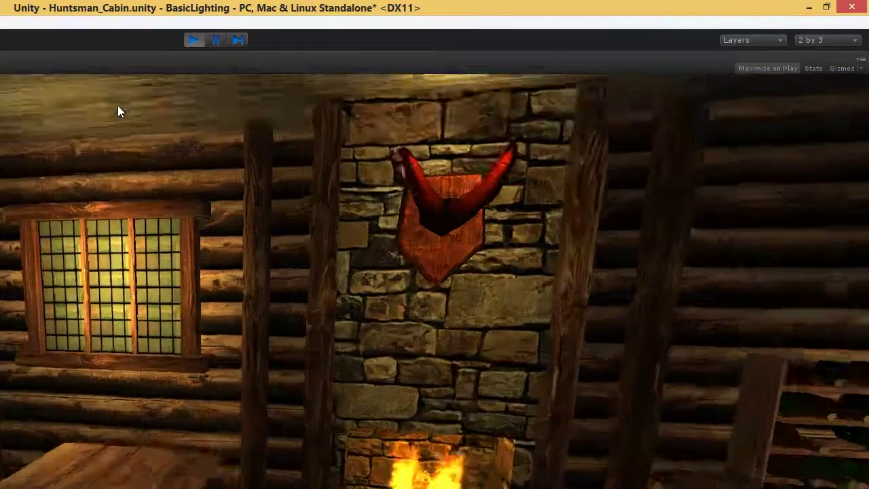
pyautogui.press('w')
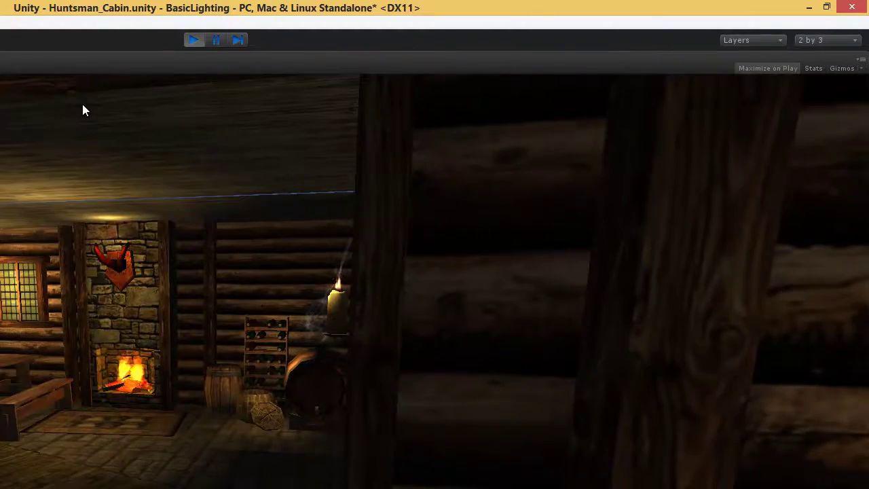
pyautogui.press('w')
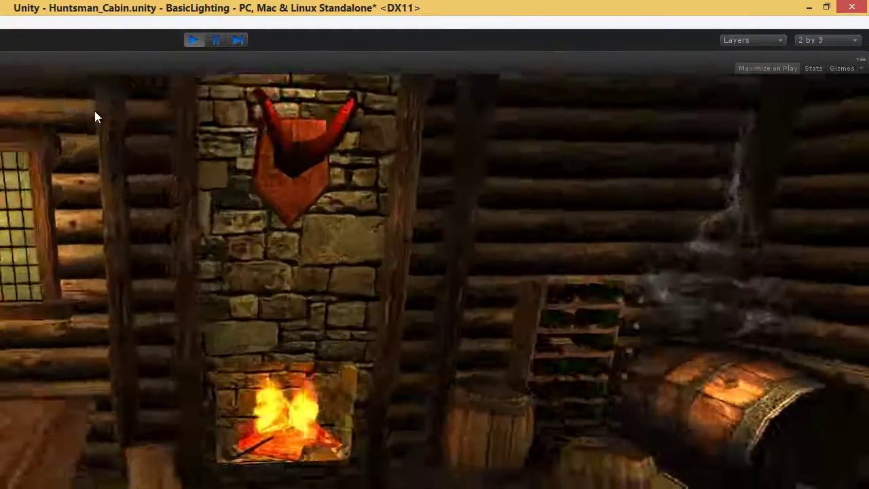
pyautogui.press('s')
pyautogui.press('w')
pyautogui.press('w')
pyautogui.click(194, 39)
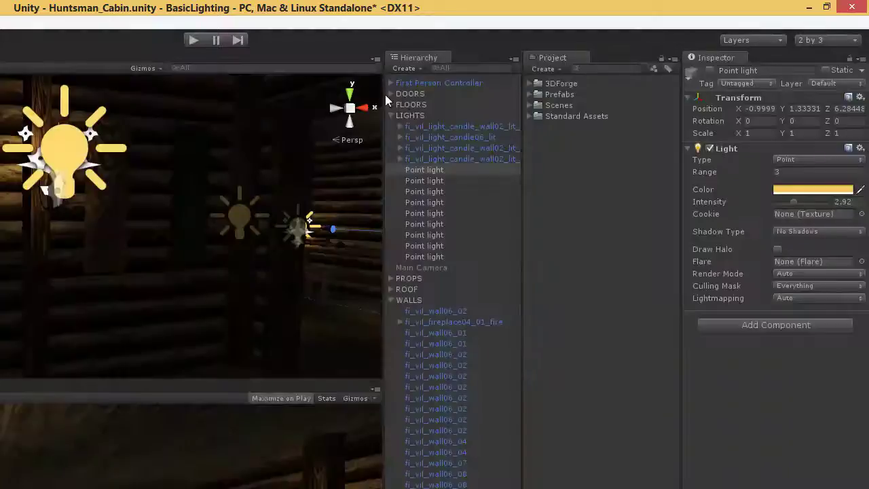
# Open the Cabin_Edited scene from the Scenes folder without saving the changes to Huntsman_Cabin
pyautogui.click(535, 106)
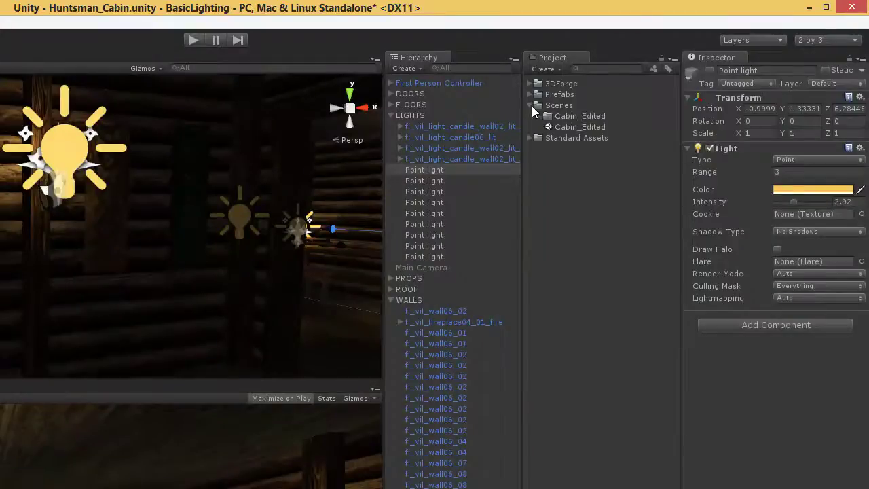
pyautogui.click(549, 127)
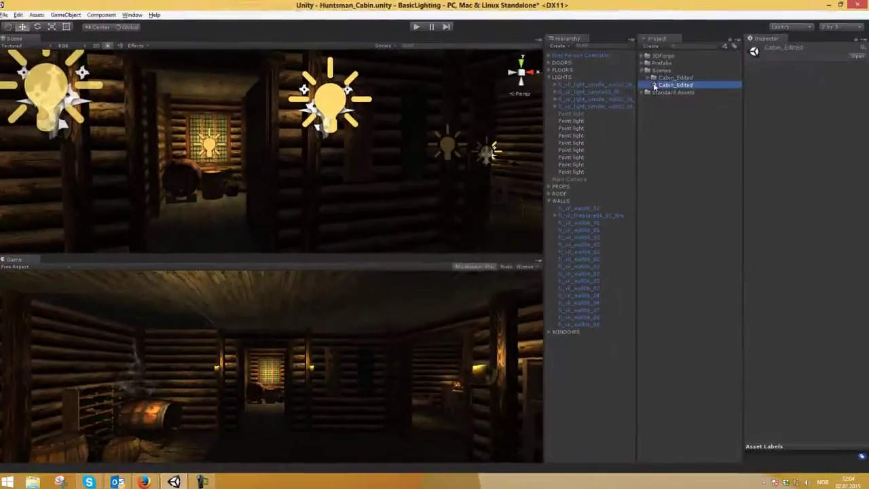
pyautogui.doubleClick(655, 87)
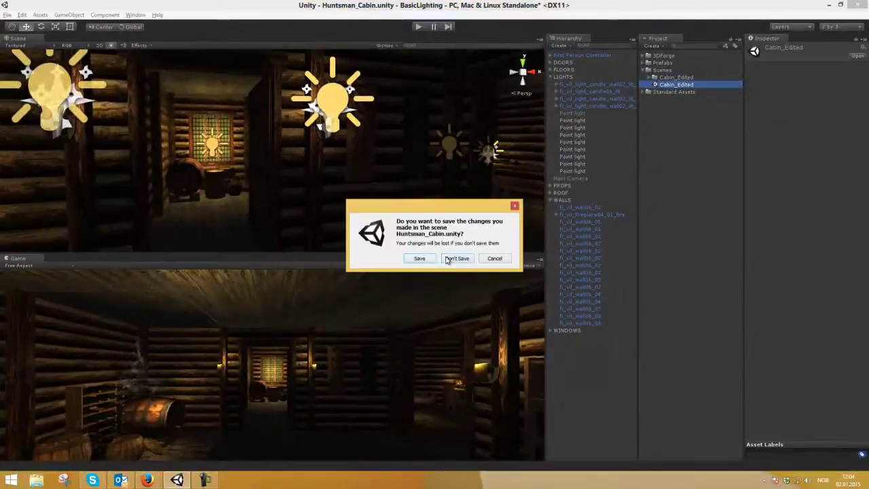
pyautogui.click(456, 258)
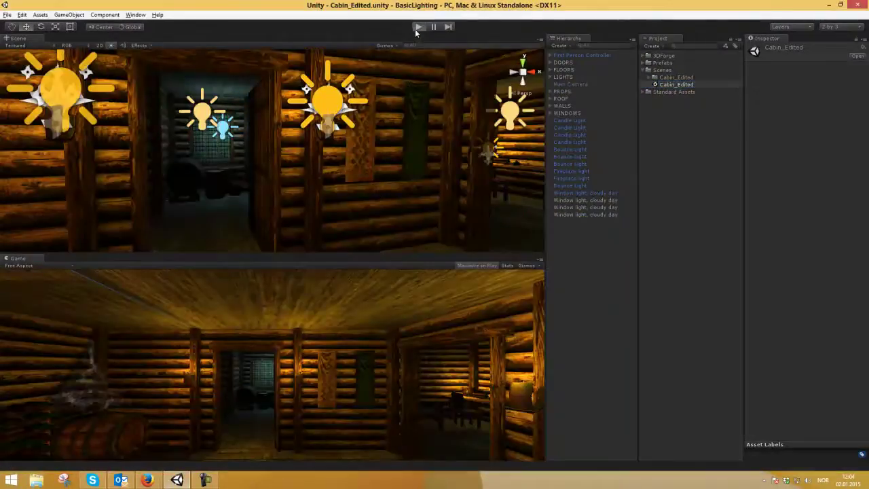
# Play the Cabin_Edited scene and walk through the rooms to examine the edited lighting around the doorways and candles
pyautogui.click(414, 29)
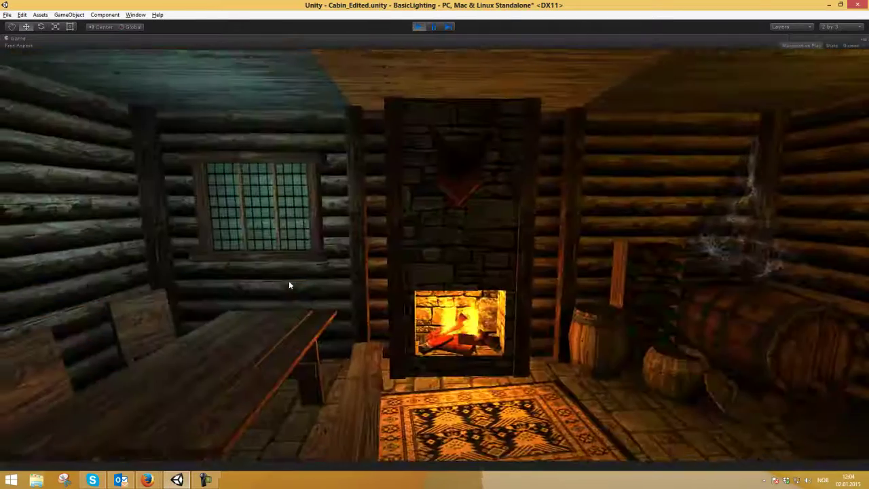
pyautogui.press('w')
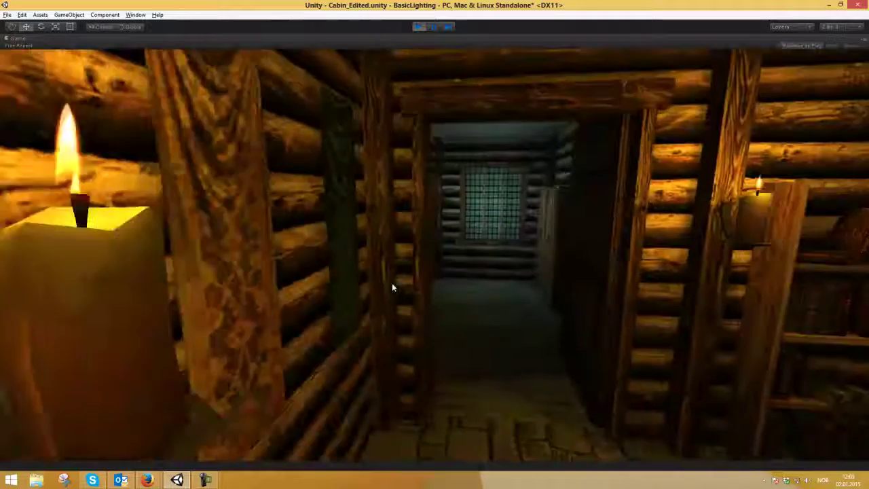
pyautogui.press('w')
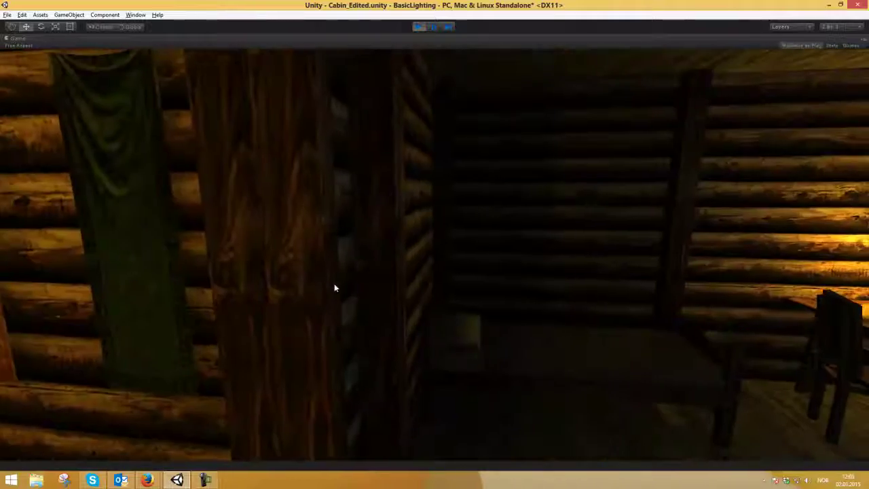
pyautogui.press('w')
pyautogui.press('w')
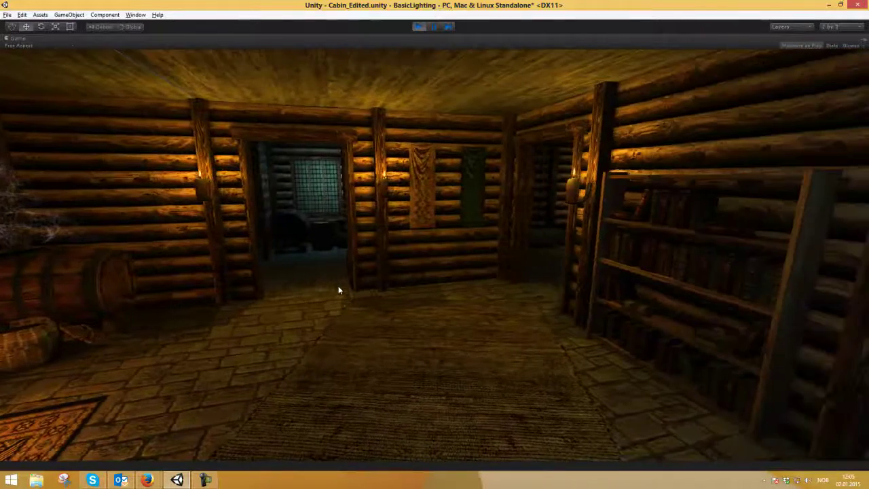
# Walk up to the fireplace and the windows to examine the firelight on the ceiling and the cool daylight on the walls
pyautogui.press('w')
pyautogui.press('w')
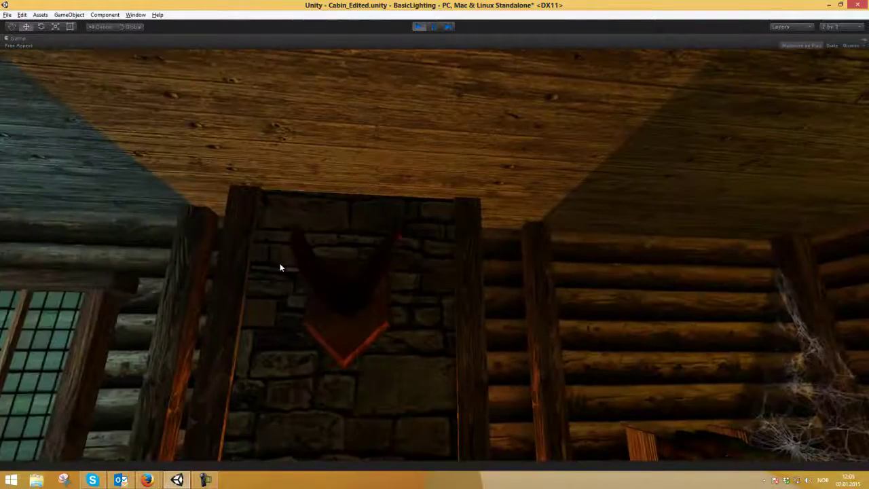
pyautogui.press('w')
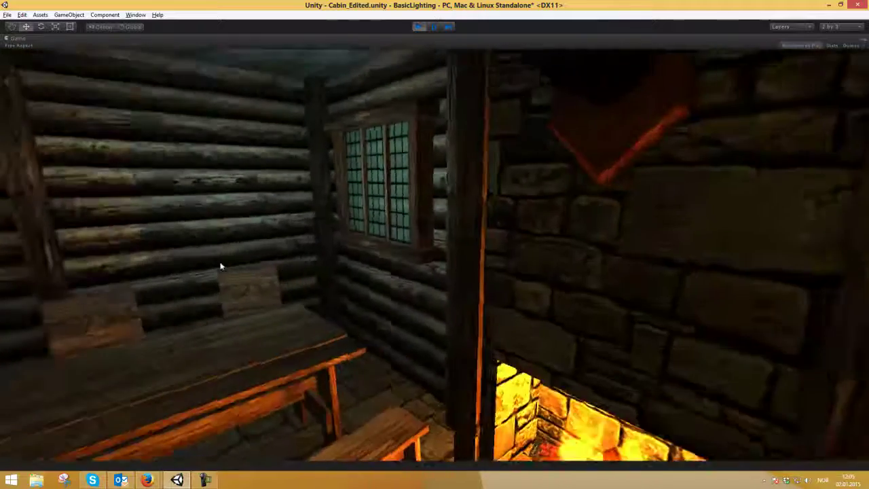
pyautogui.press('w')
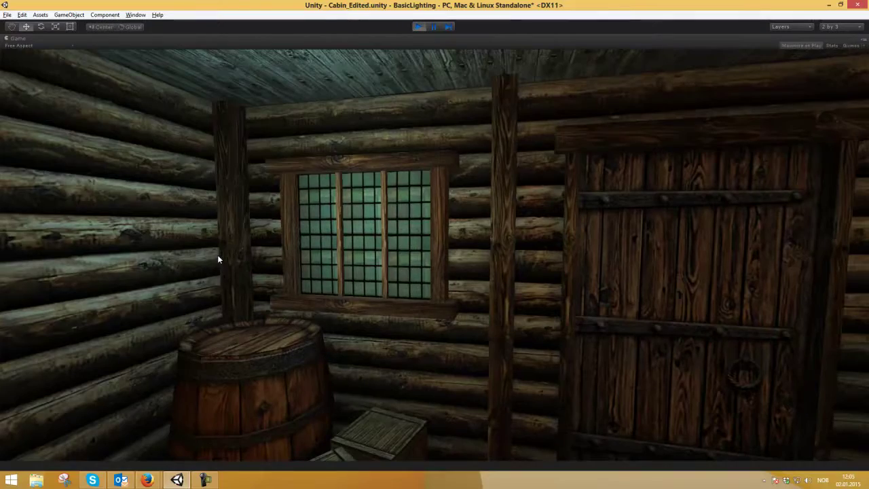
pyautogui.press('w')
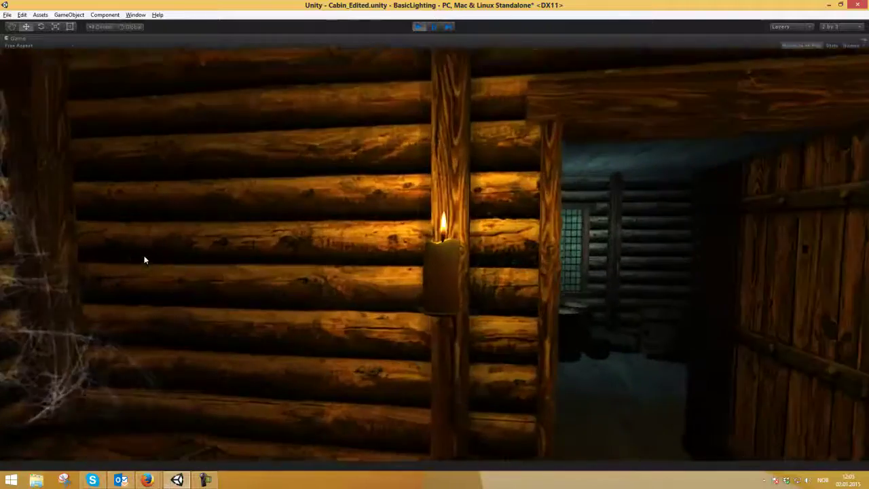
# Examine the candlelight on the log wall beside the back-room doorway from several distances and angles
pyautogui.press('s')
pyautogui.press('w')
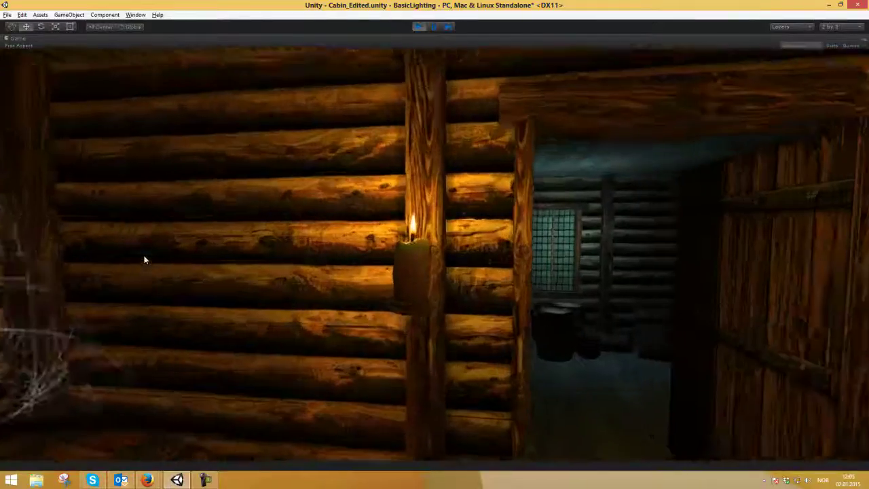
pyautogui.press('s')
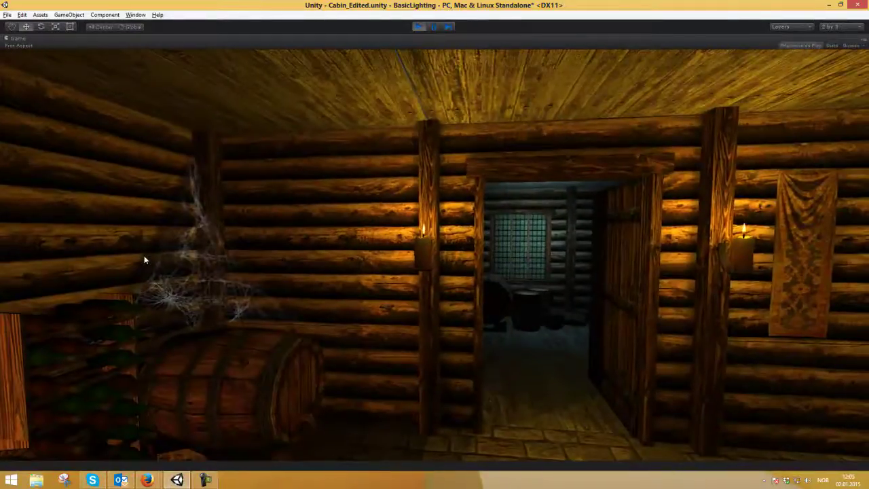
pyautogui.press('d')
pyautogui.press('a')
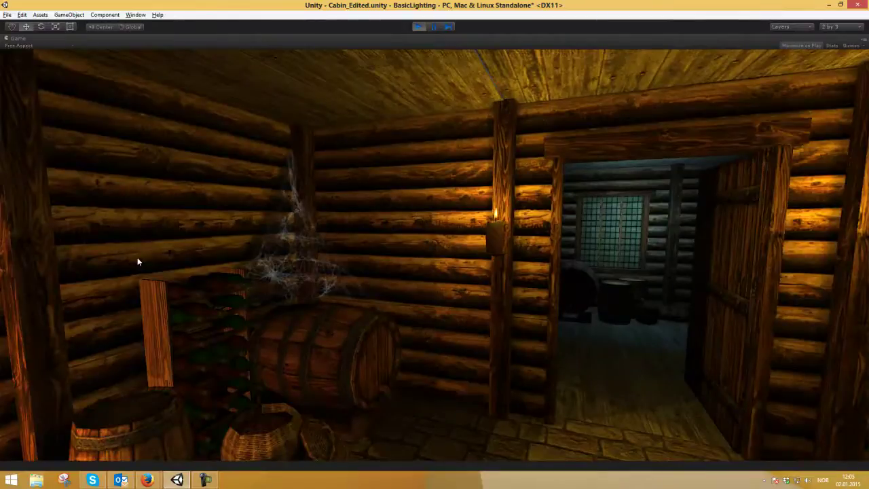
pyautogui.press('w')
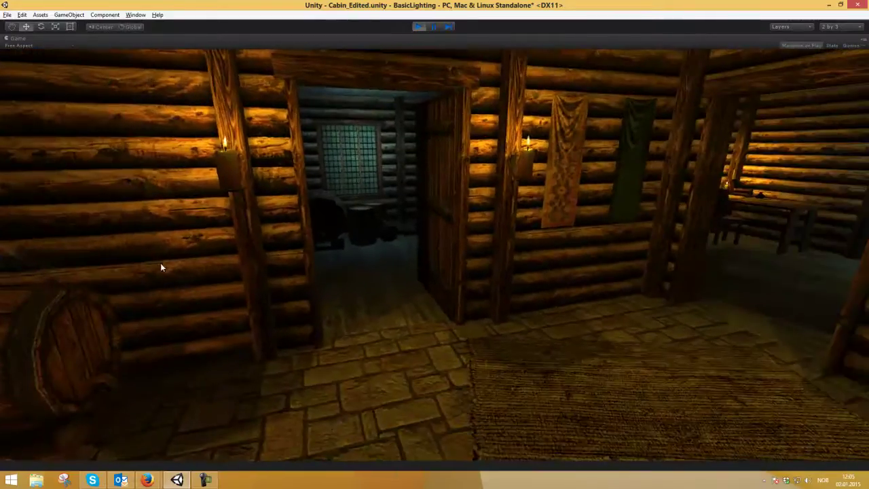
pyautogui.press('a')
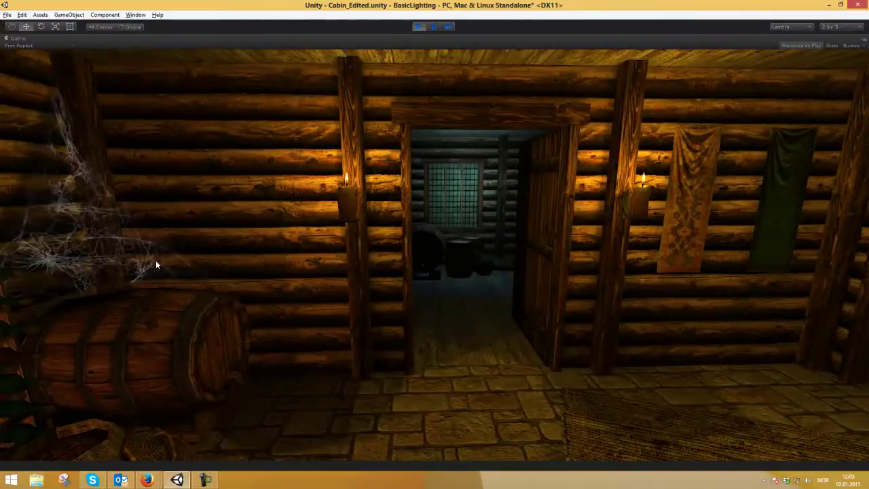
pyautogui.press('w')
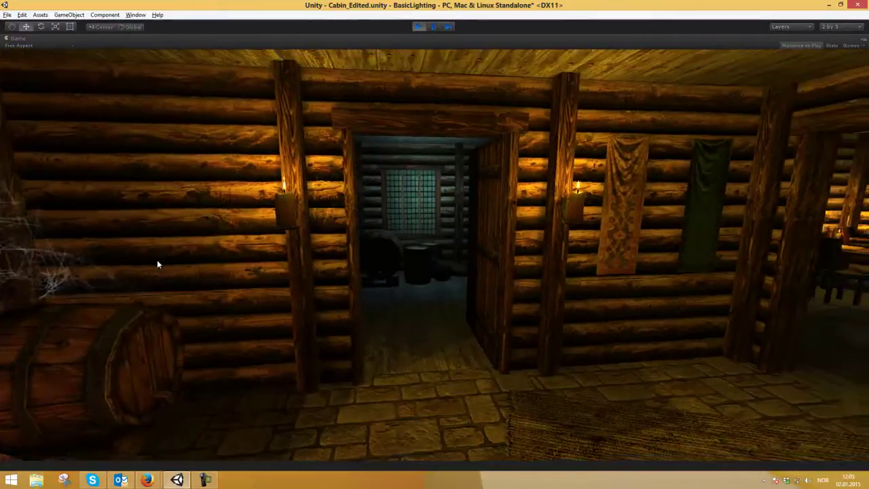
pyautogui.press('w')
pyautogui.press('s')
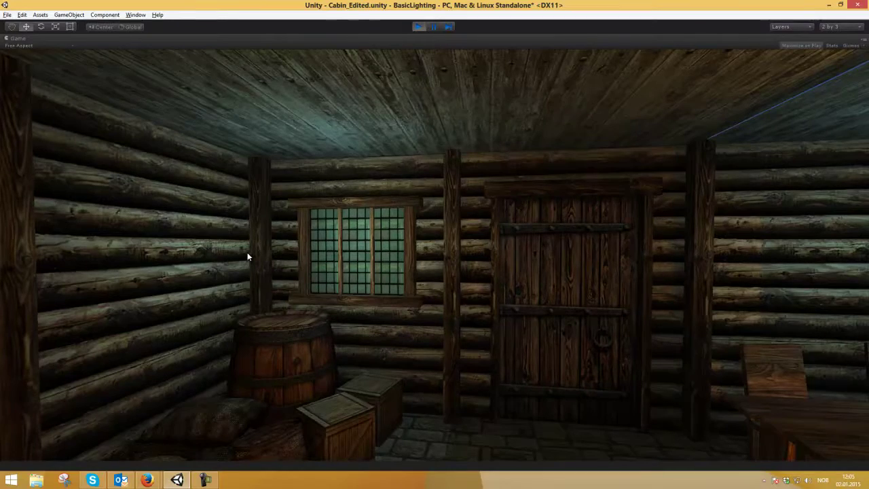
# Walk between the front door window, the desk room and the back room to compare warm candlelight with cool window light
pyautogui.press('w')
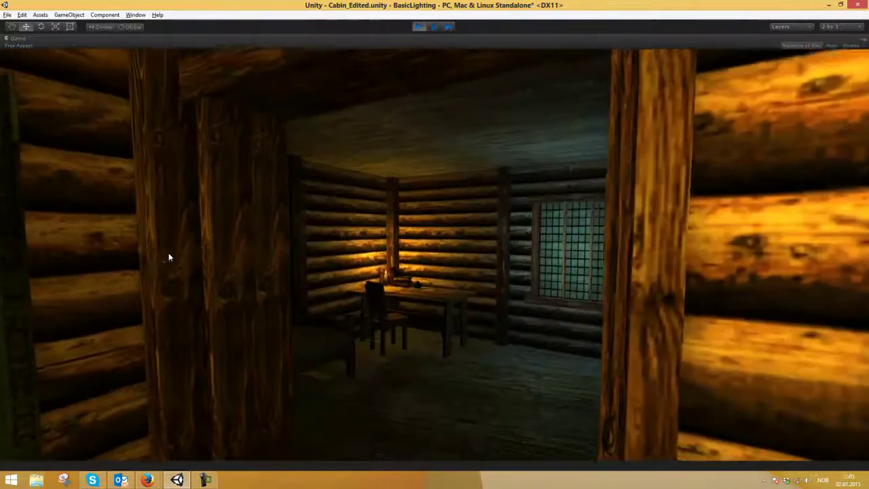
pyautogui.press('s')
pyautogui.press('w')
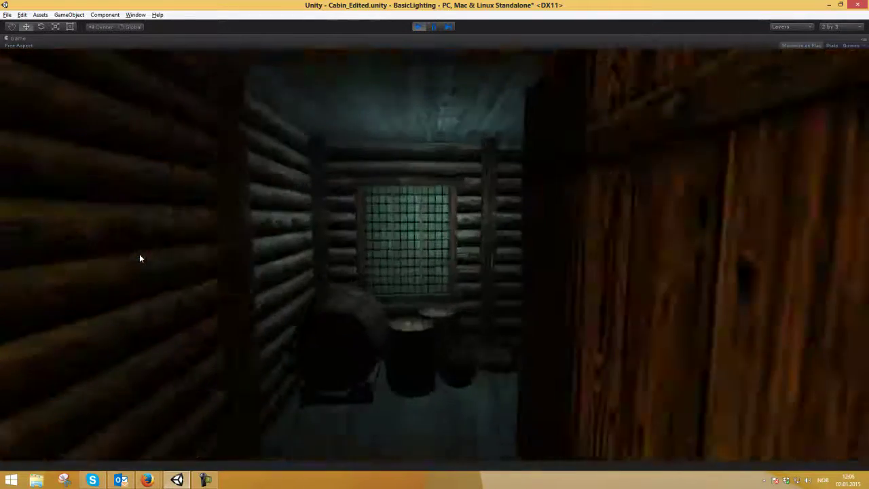
pyautogui.press('s')
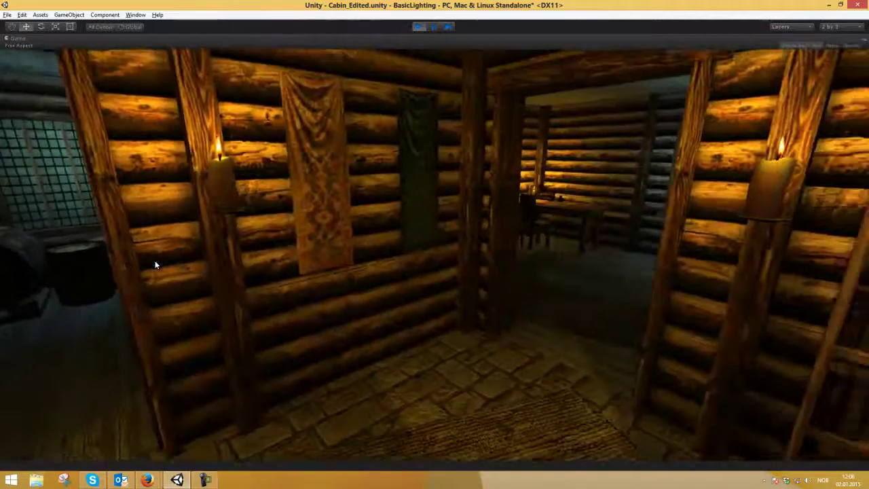
pyautogui.press('s')
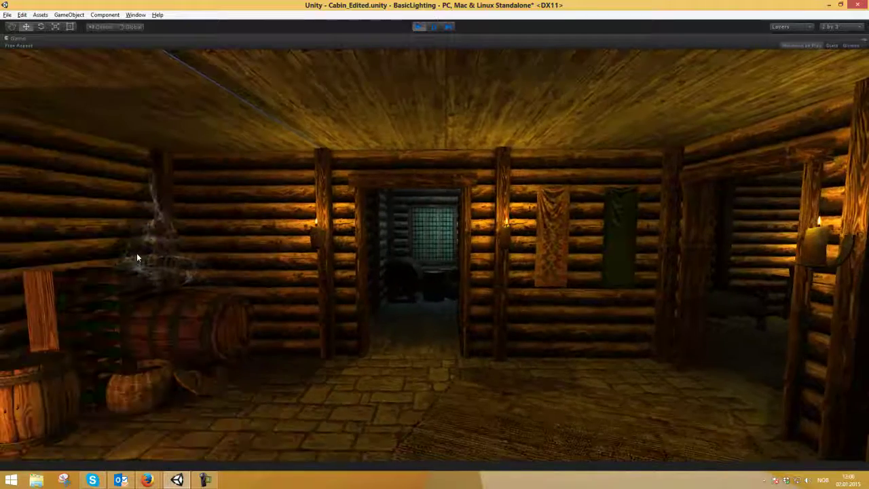
pyautogui.press('s')
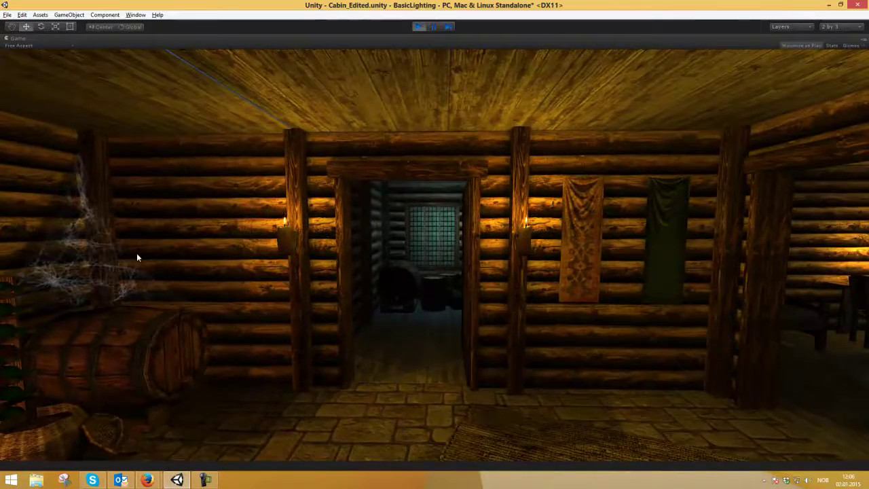
pyautogui.press('w')
pyautogui.press('s')
pyautogui.press('w')
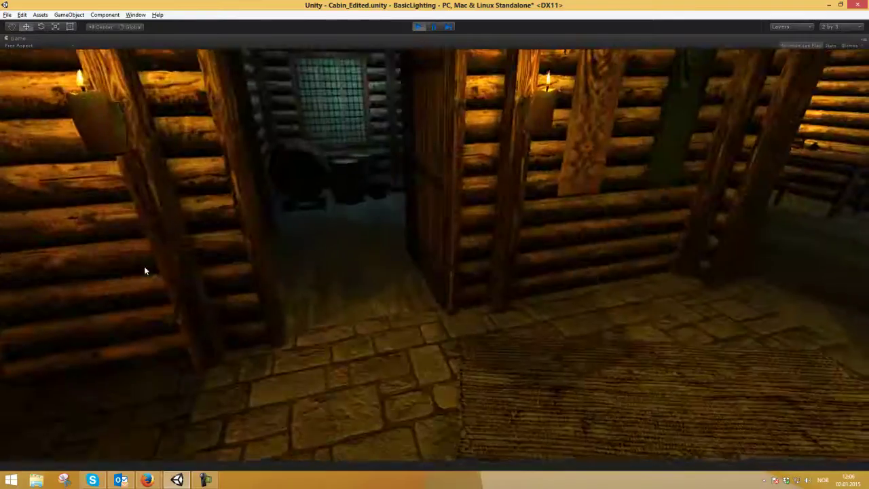
# Examine the light on the rug, the back-room doorway and the fireplace area, and stop playback
pyautogui.press('d')
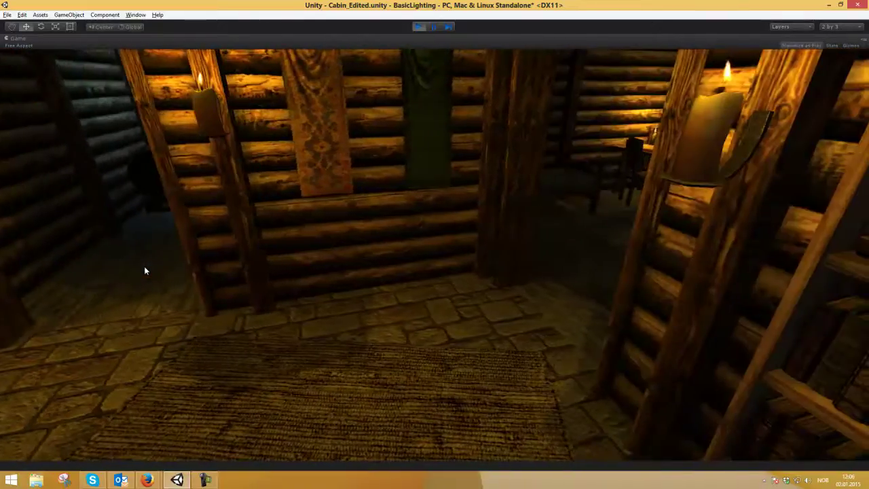
pyautogui.press('s')
pyautogui.press('a')
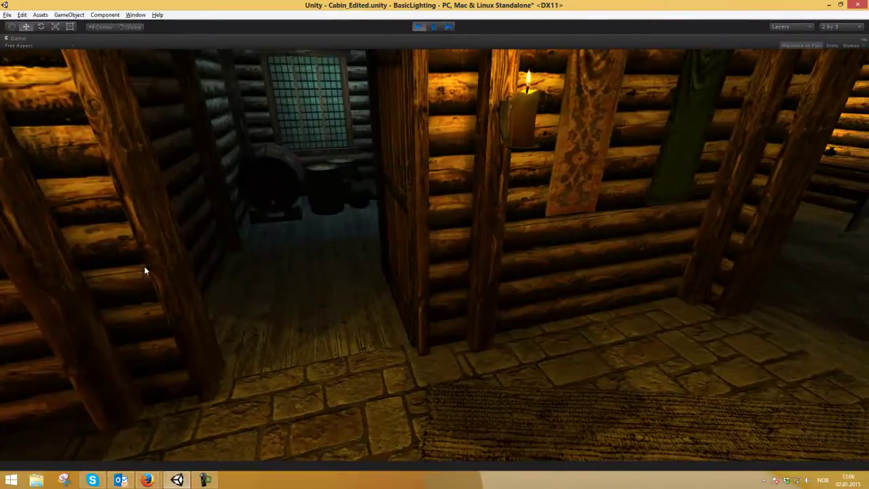
pyautogui.press('w')
pyautogui.press('a')
pyautogui.press('w')
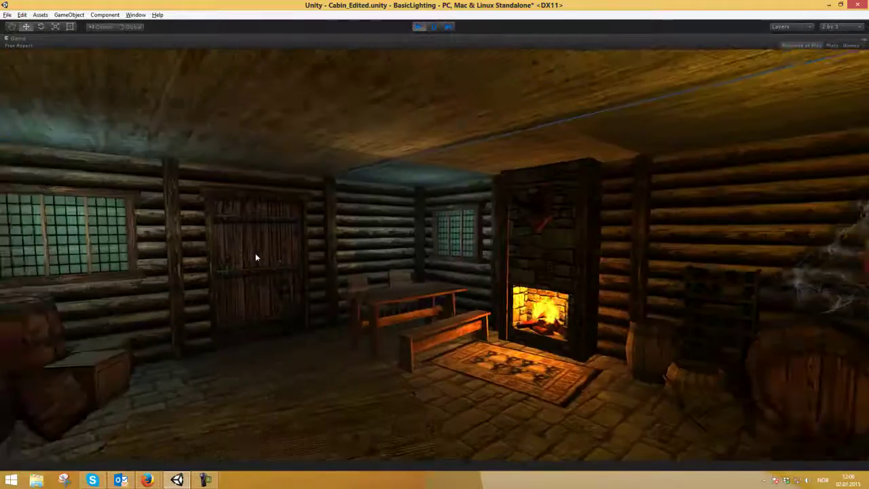
pyautogui.press('a')
pyautogui.press('w')
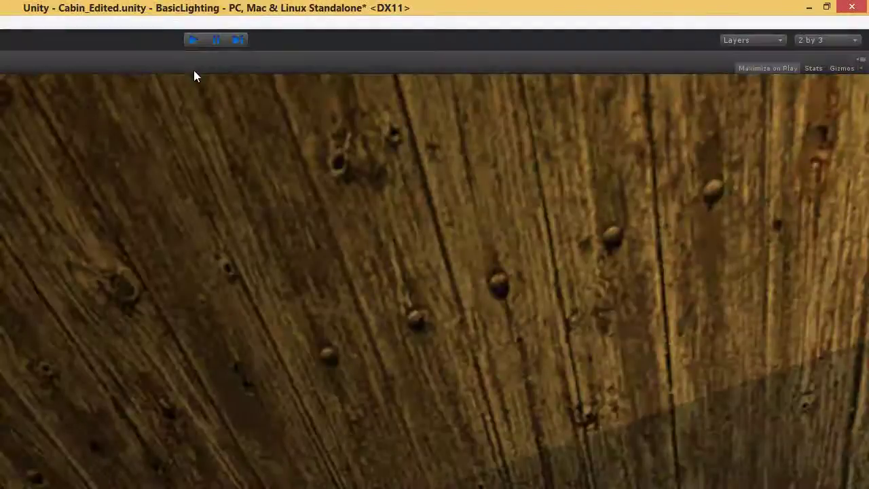
pyautogui.click(193, 39)
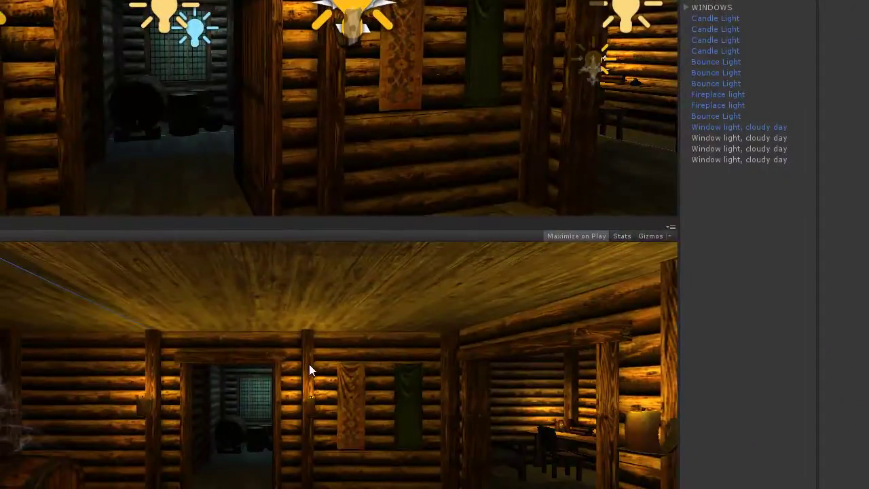
# Locate the original Huntsman_Cabin scene in 3DForge/Fantasy_Interiors/Villages_&_Towns/Demo Scenes/Houses
pyautogui.moveTo(357, 79); pyautogui.dragTo(497, 66, button='right')
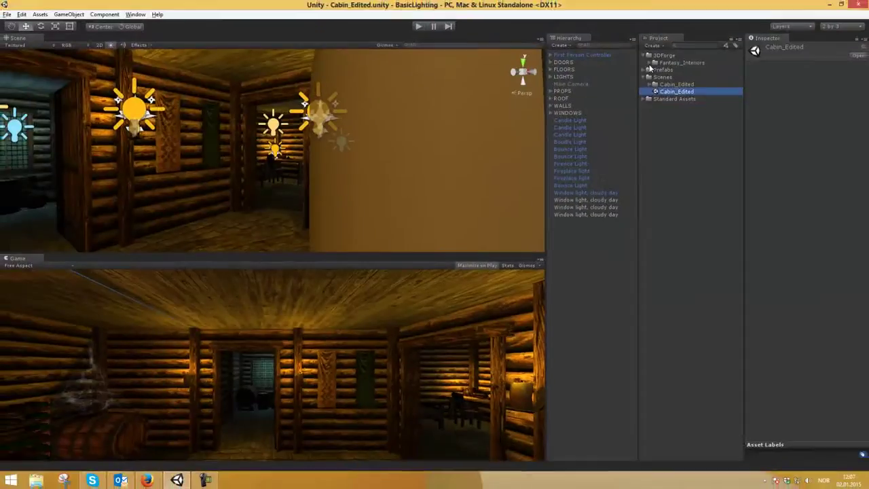
pyautogui.click(650, 63)
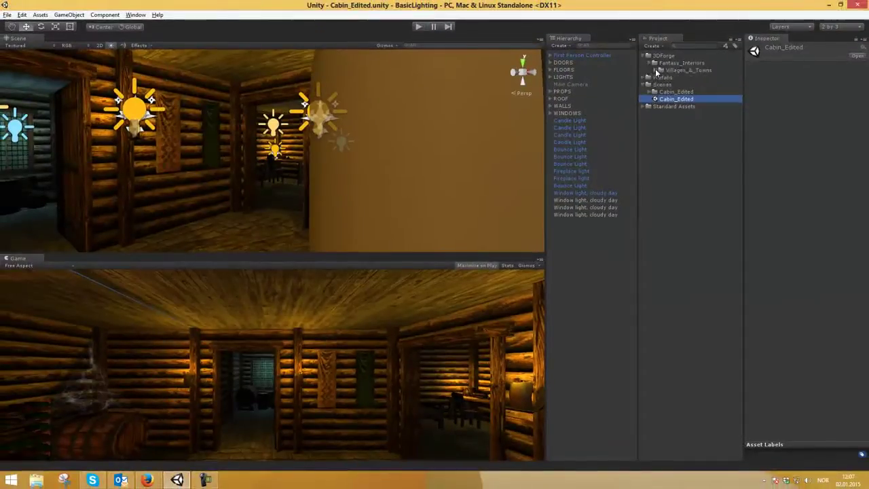
pyautogui.click(658, 71)
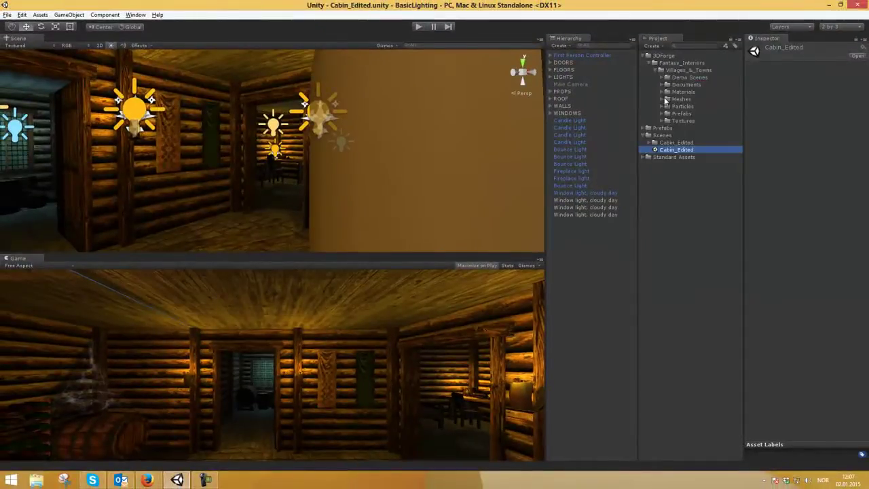
pyautogui.click(662, 77)
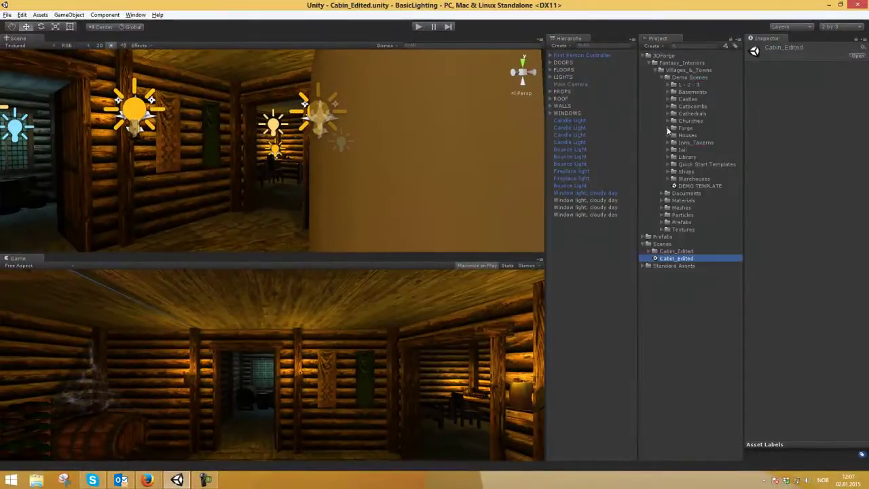
pyautogui.click(668, 134)
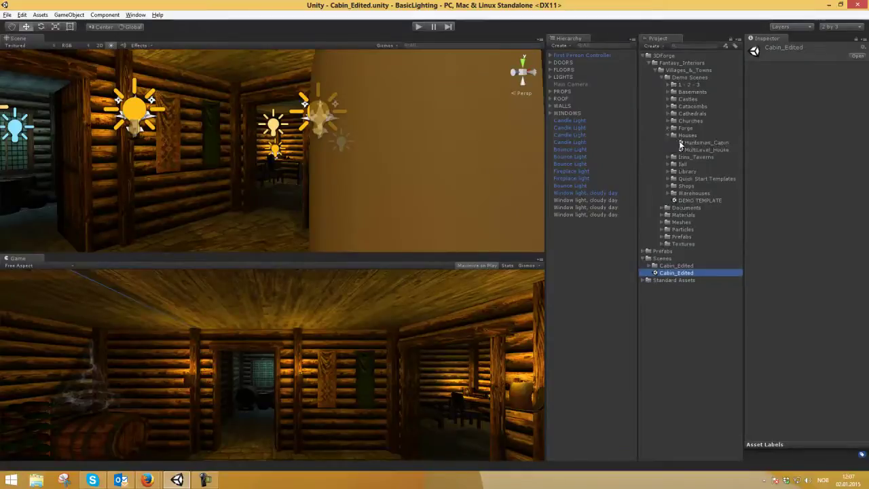
pyautogui.moveTo(292, 172); pyautogui.dragTo(218, 176, button='right')
pyautogui.press('s')
pyautogui.press('w')
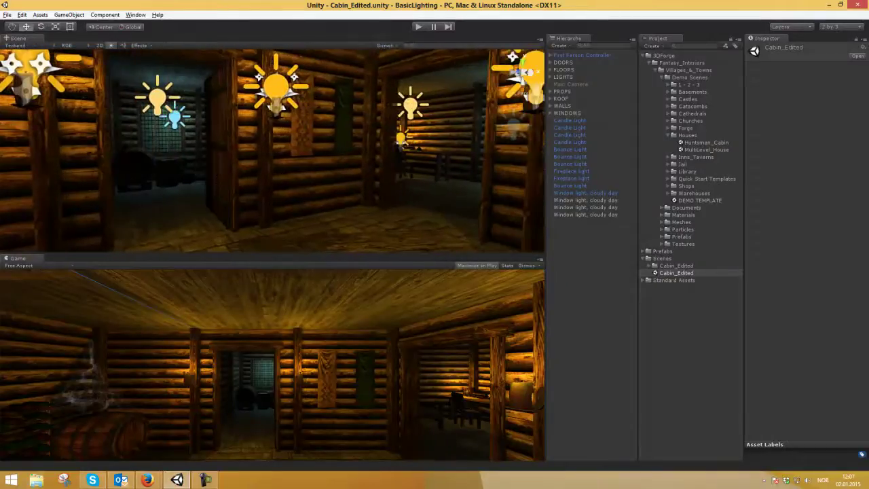
# Switch to Firefox to study the Color Temperature Chart, close it, and view the Standard Three-Point Lighting diagram
pyautogui.hotkey('alt', 'Tab')
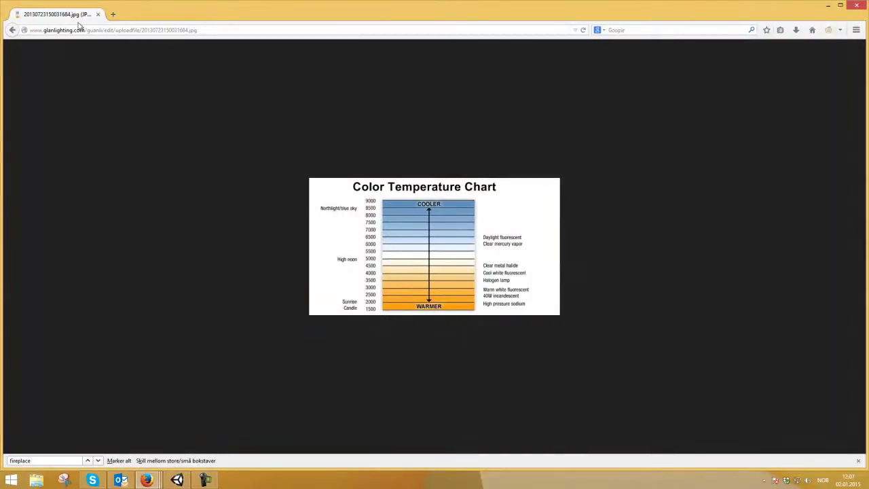
pyautogui.click(857, 5)
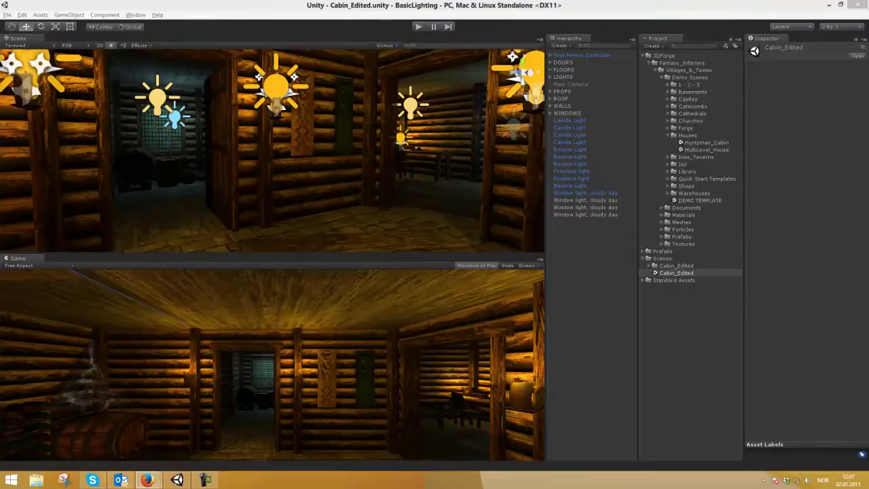
pyautogui.hotkey('alt', 'Tab')
pyautogui.scroll(-3, 436, 150)
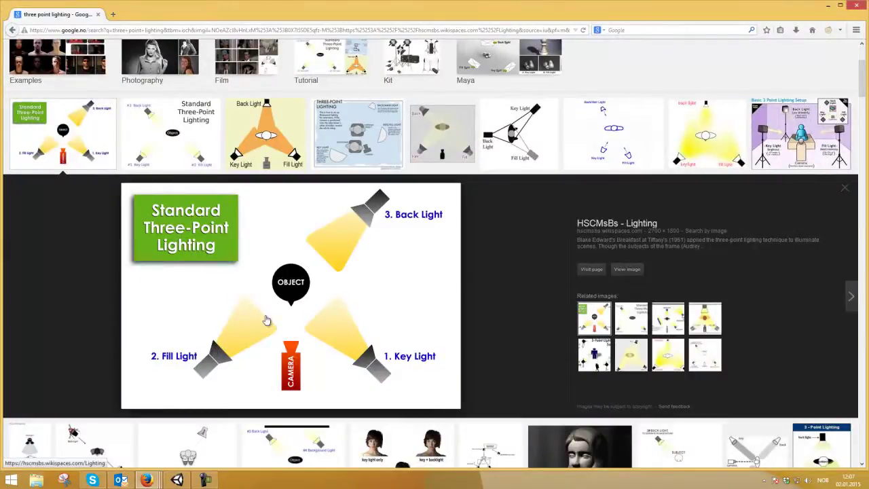
# Switch back to Unity and examine the Candle Light beside the back-room doorway and its range in the Cabin_Edited scene
pyautogui.moveTo(48, 21); pyautogui.dragTo(54, 61)
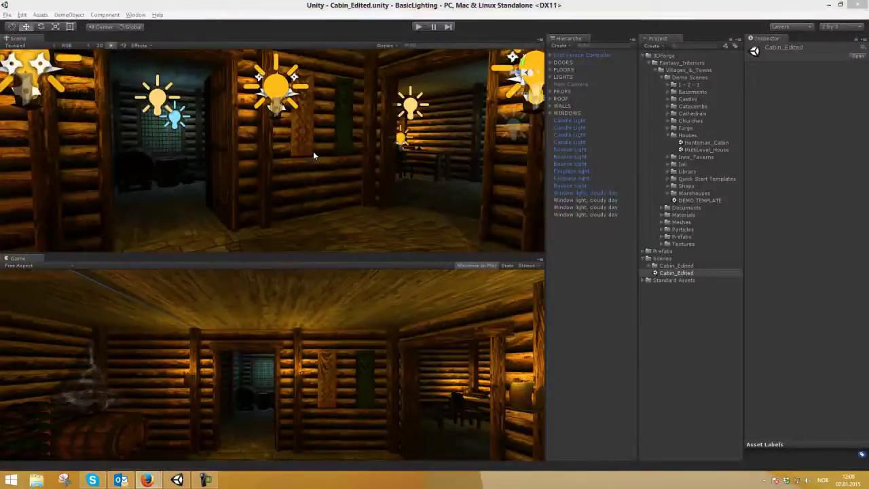
pyautogui.moveTo(313, 155); pyautogui.dragTo(419, 208, button='right')
pyautogui.press('s')
pyautogui.press('w')
pyautogui.press('s')
pyautogui.press('w')
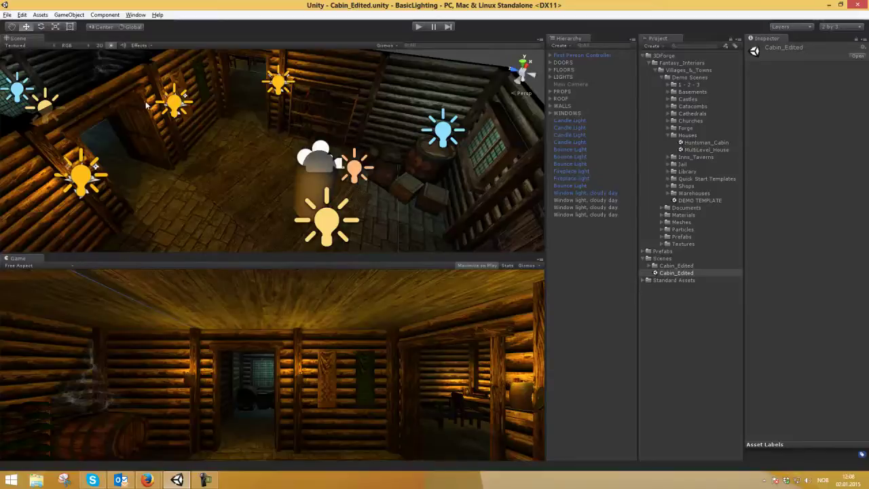
pyautogui.click(174, 107)
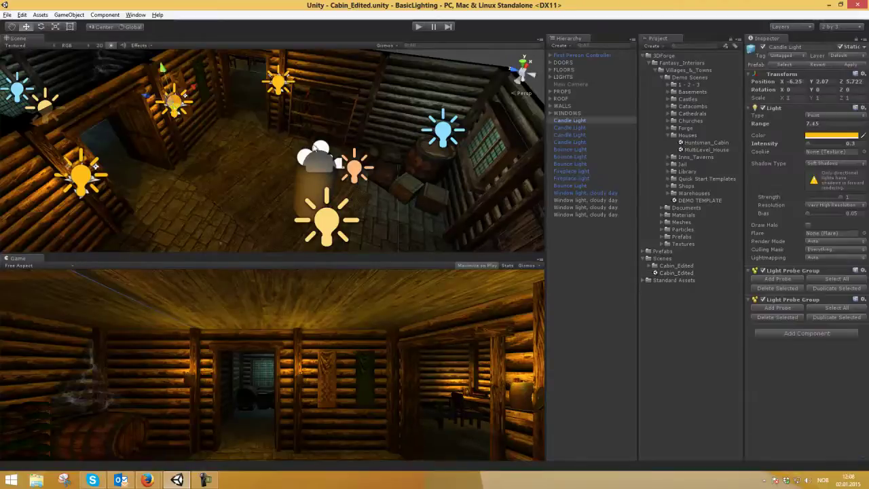
pyautogui.press('f')
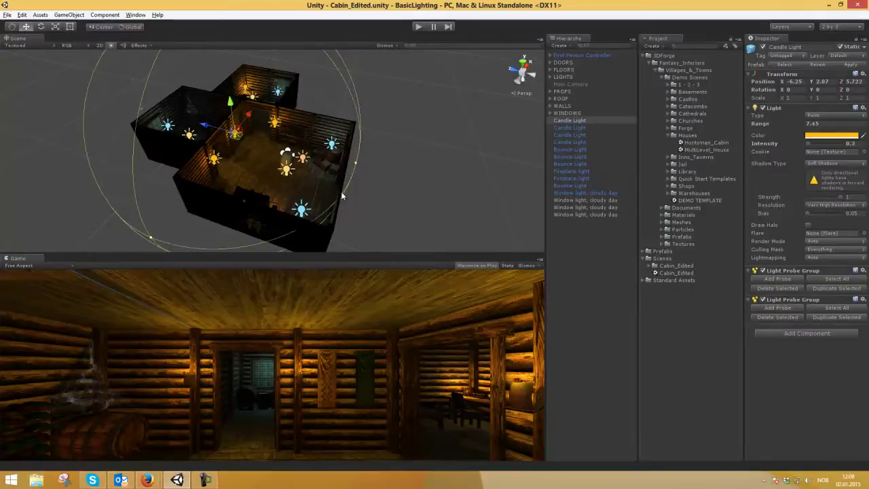
pyautogui.scroll(6, 342, 194)
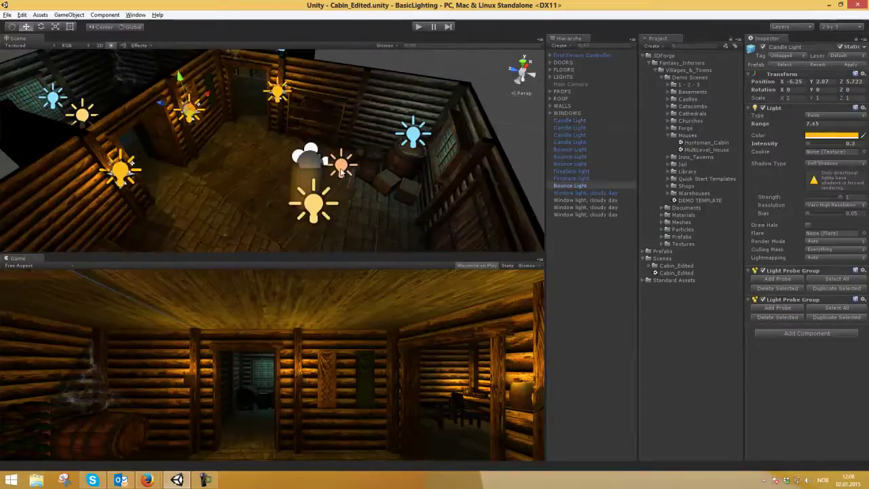
# Inspect the two Bounce Lights near the player in the main room, and deselect them to view the overall light layout
pyautogui.click(341, 166)
pyautogui.press('f')
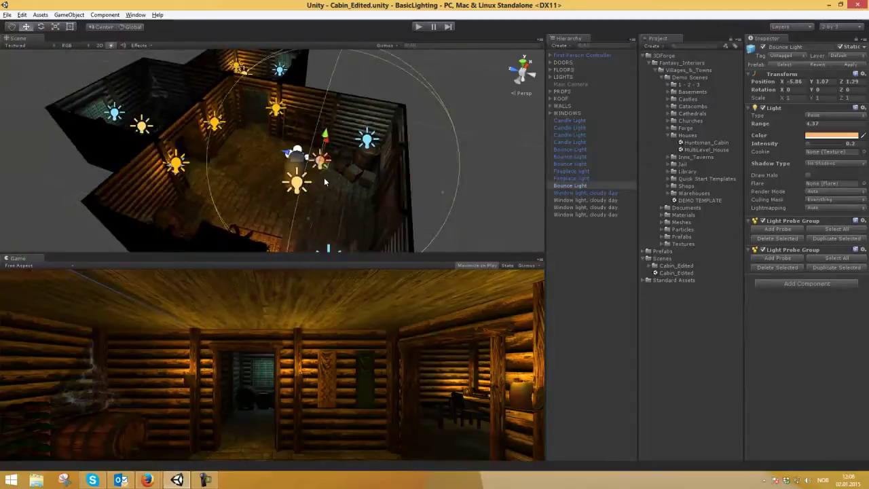
pyautogui.click(296, 185)
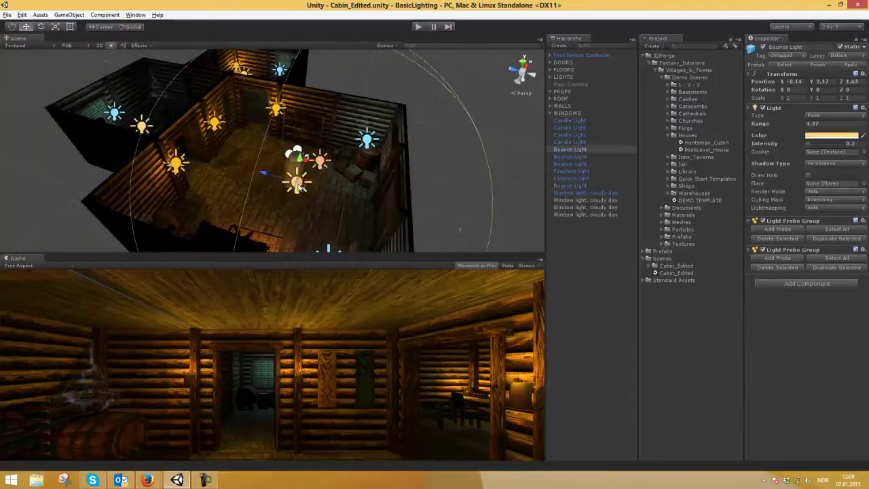
pyautogui.click(453, 139)
pyautogui.scroll(6, 379, 161)
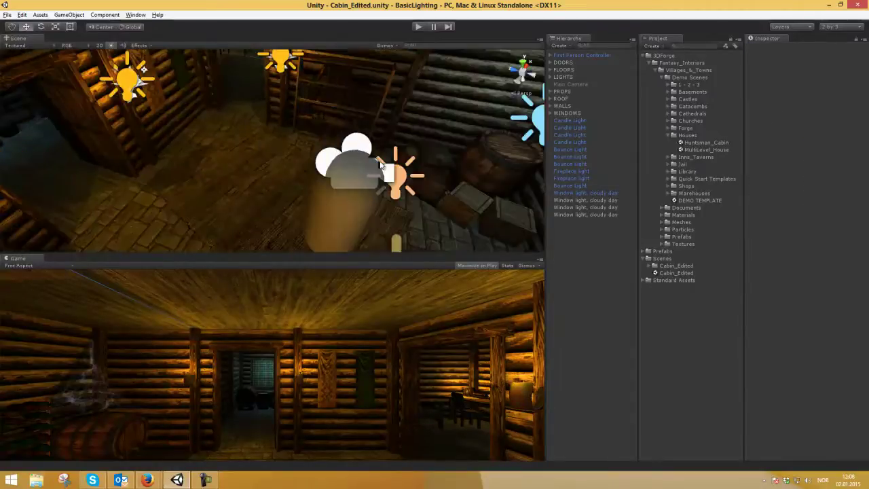
pyautogui.scroll(-5, 380, 165)
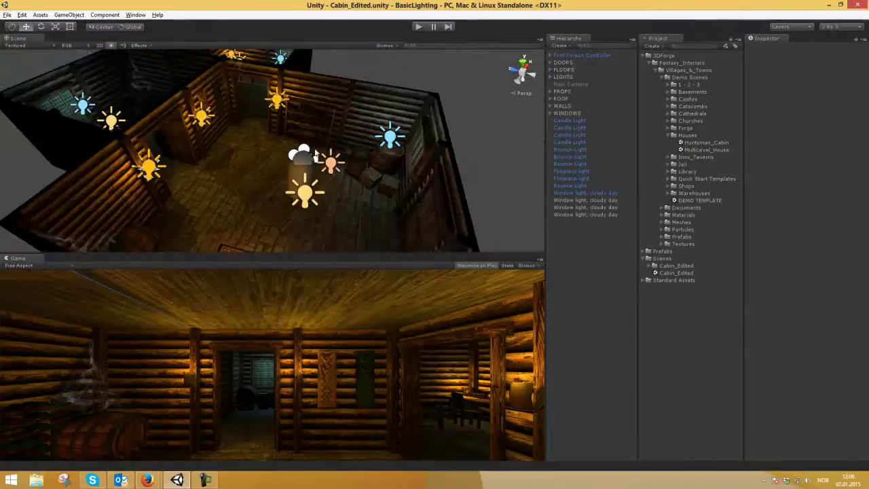
pyautogui.scroll(-3, 292, 170)
pyautogui.keyDown('alt'); pyautogui.moveTo(292, 170); pyautogui.dragTo(322, 154); pyautogui.keyUp('alt')
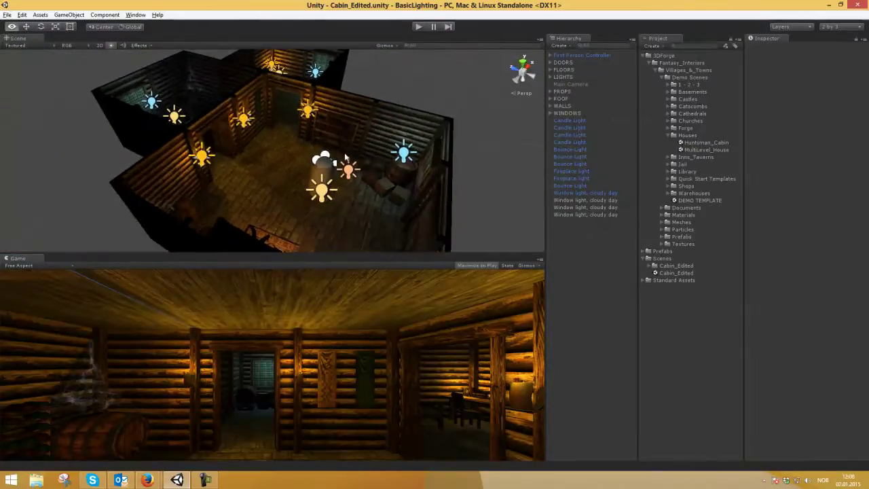
# Open the original Huntsman_Cabin scene, play it to review its lighting, and stop playback
pyautogui.doubleClick(681, 144)
pyautogui.keyDown('alt'); pyautogui.moveTo(303, 130); pyautogui.dragTo(328, 146); pyautogui.keyUp('alt')
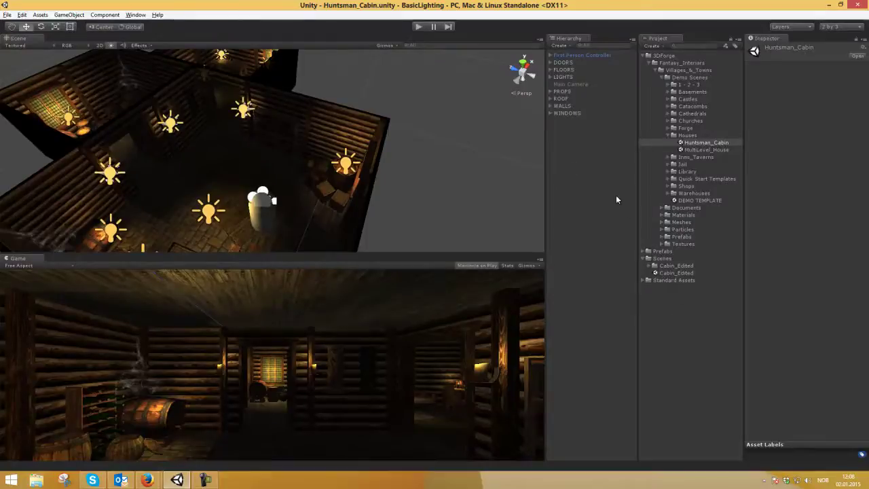
pyautogui.click(416, 27)
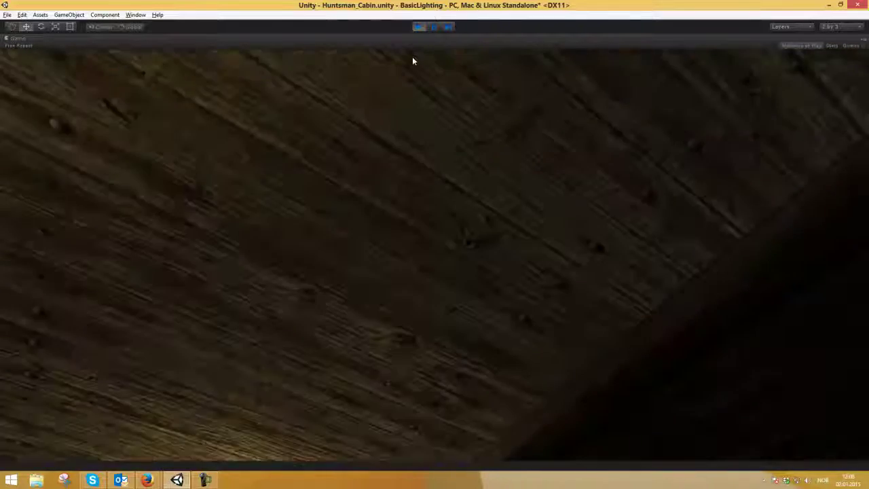
pyautogui.click(417, 26)
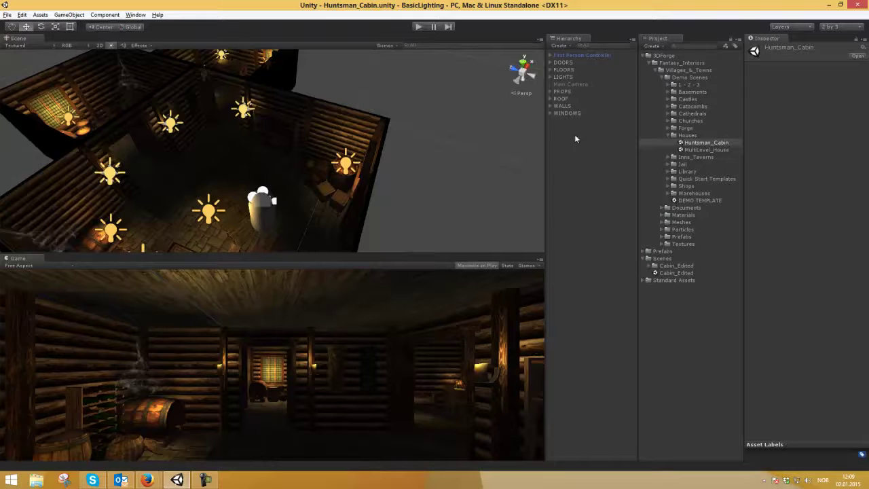
# Reopen the Cabin_Edited scene, play it to compare its lighting with the original, and stop playback
pyautogui.doubleClick(672, 273)
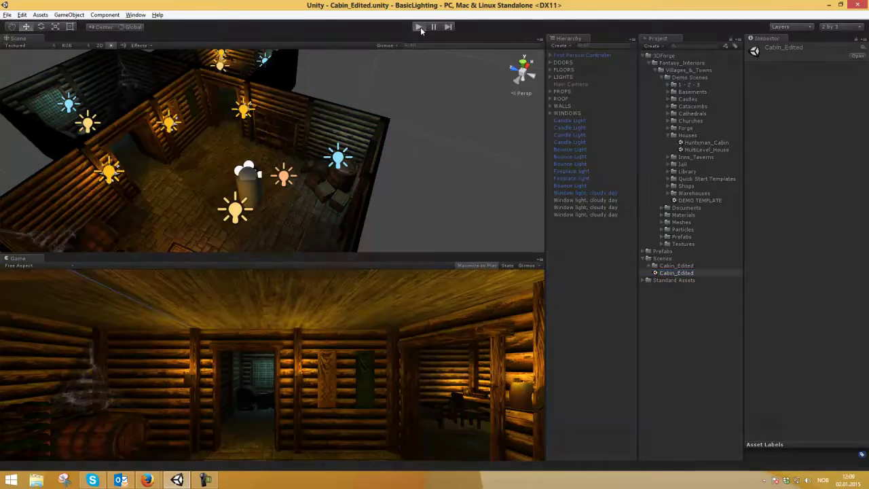
pyautogui.click(419, 27)
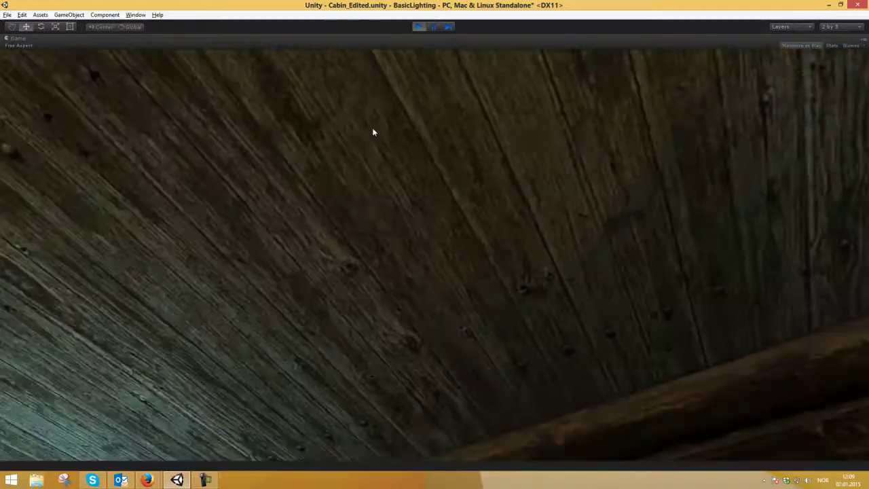
pyautogui.hotkey('ctrl', 'p')
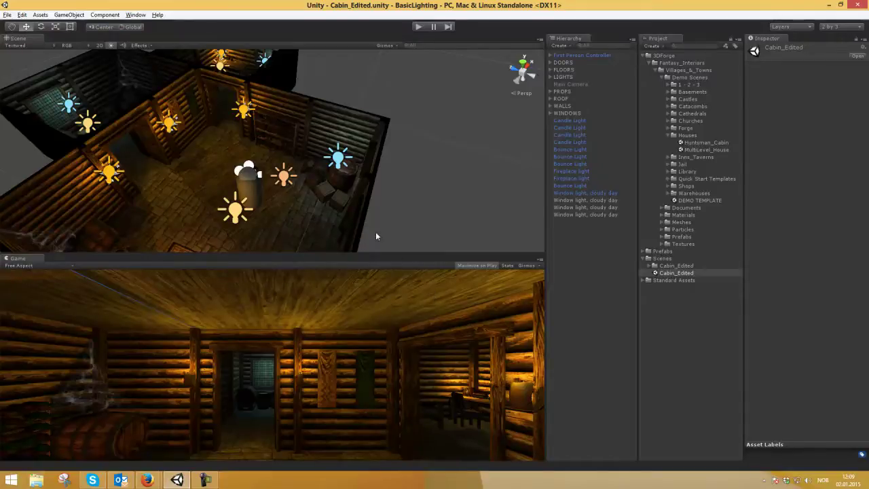
# Compare the settings and reach of the doorway Candle Light with those of the orange Bounce Light in the main room
pyautogui.click(169, 124)
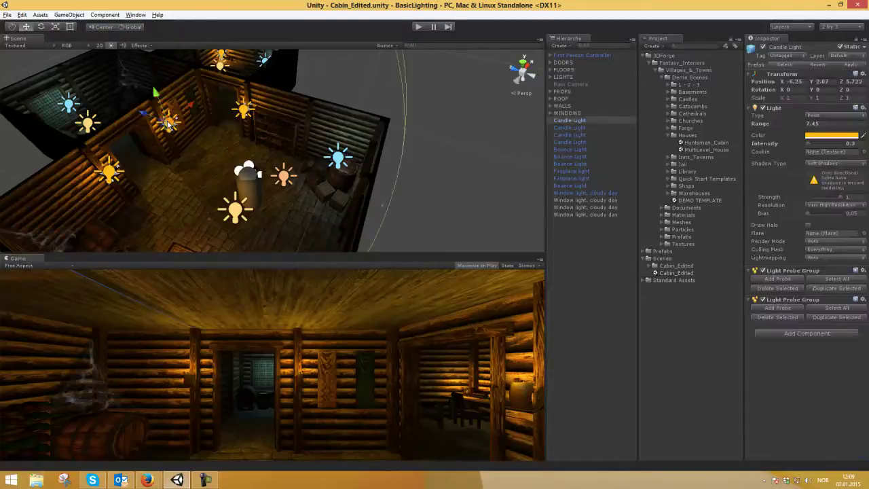
pyautogui.click(284, 178)
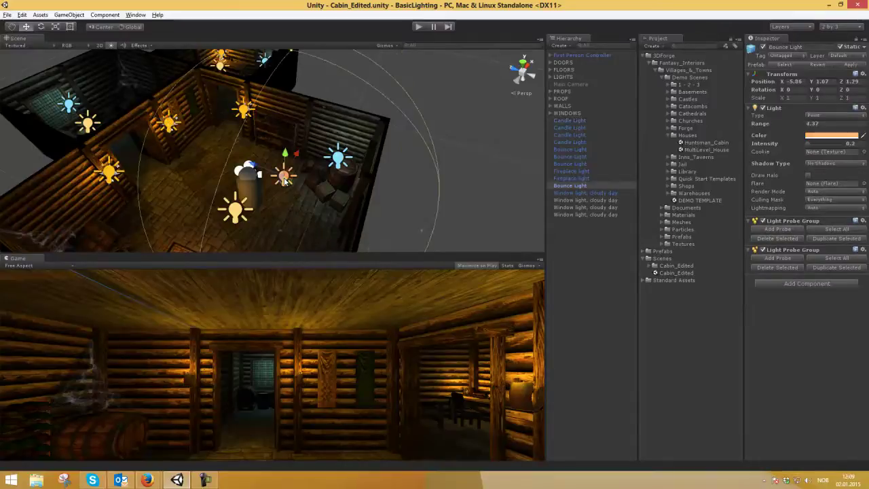
pyautogui.keyDown('alt'); pyautogui.moveTo(192, 148); pyautogui.dragTo(228, 131); pyautogui.keyUp('alt')
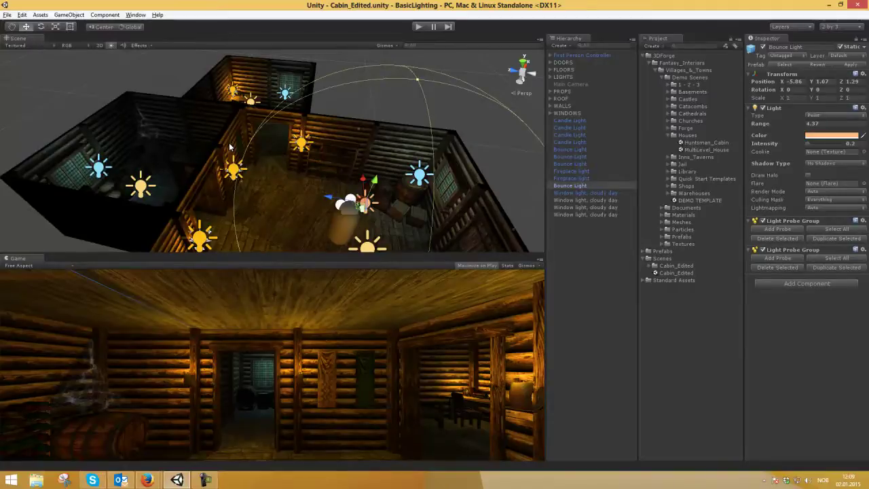